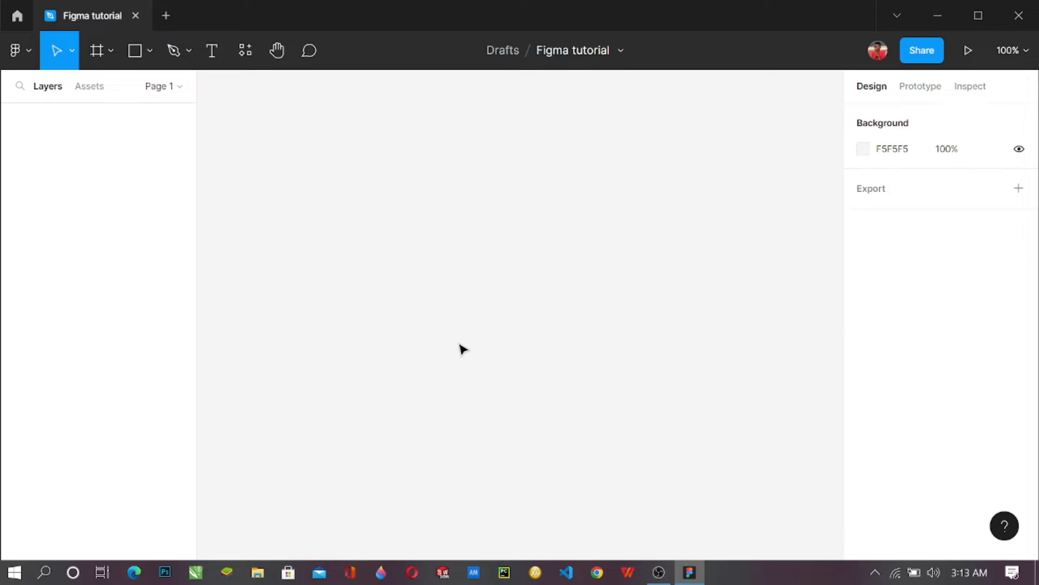
# - Place a rectangle on the empty canvas and resize it to about 101 × 96
pyautogui.click(142, 54)
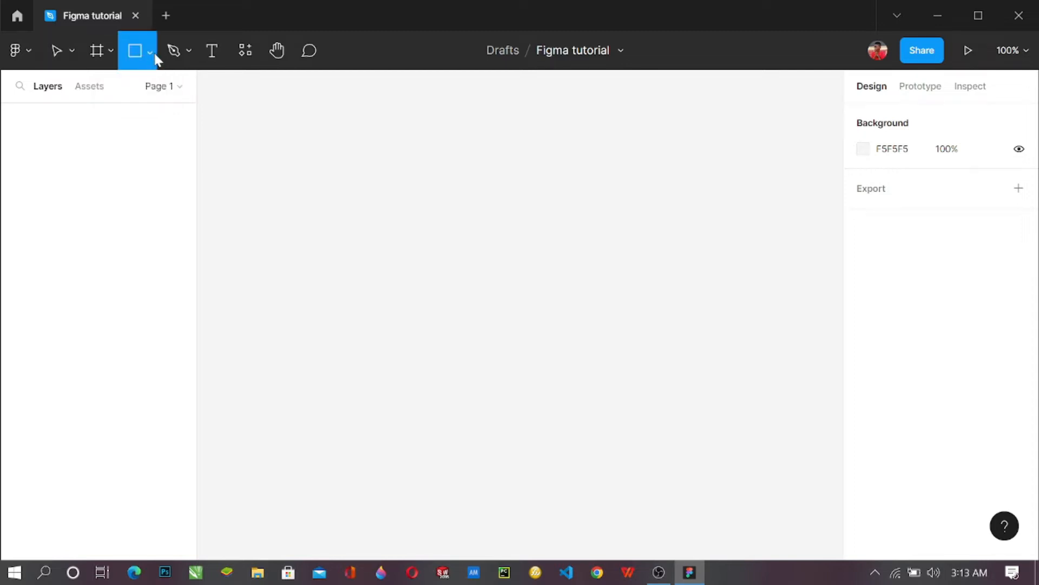
pyautogui.click(150, 54)
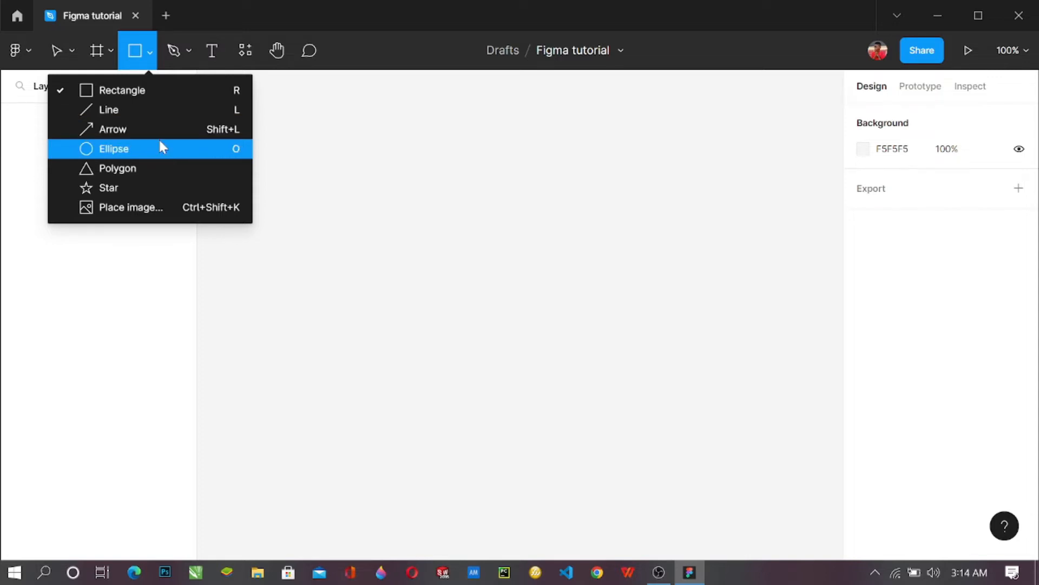
pyautogui.click(145, 91)
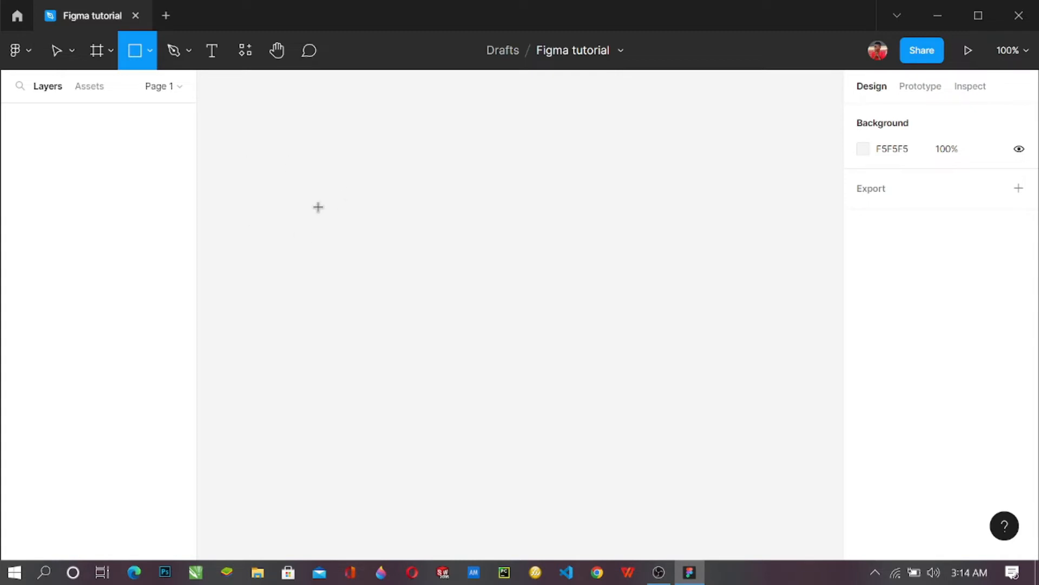
pyautogui.click(296, 163)
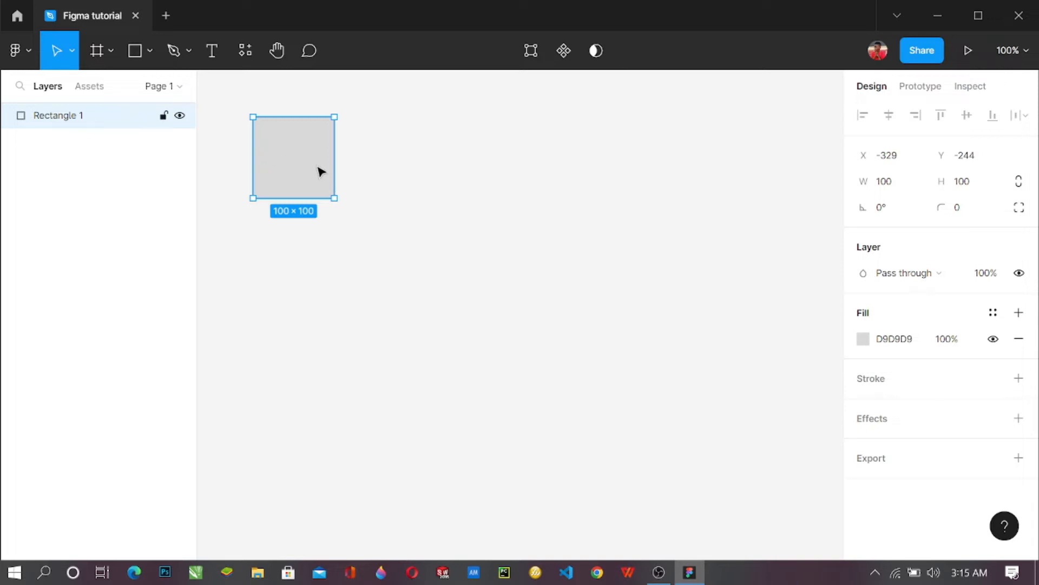
pyautogui.moveTo(332, 157)
pyautogui.mouseDown()
pyautogui.moveTo(408, 165)
pyautogui.moveTo(336, 163)
pyautogui.mouseUp()
pyautogui.moveTo(297, 197)
pyautogui.mouseDown()
pyautogui.moveTo(299, 248)
pyautogui.moveTo(300, 195)
pyautogui.mouseUp()
pyautogui.moveTo(253, 157)
pyautogui.mouseDown()
pyautogui.moveTo(241, 157)
pyautogui.moveTo(276, 160)
pyautogui.moveTo(255, 159)
pyautogui.mouseUp()
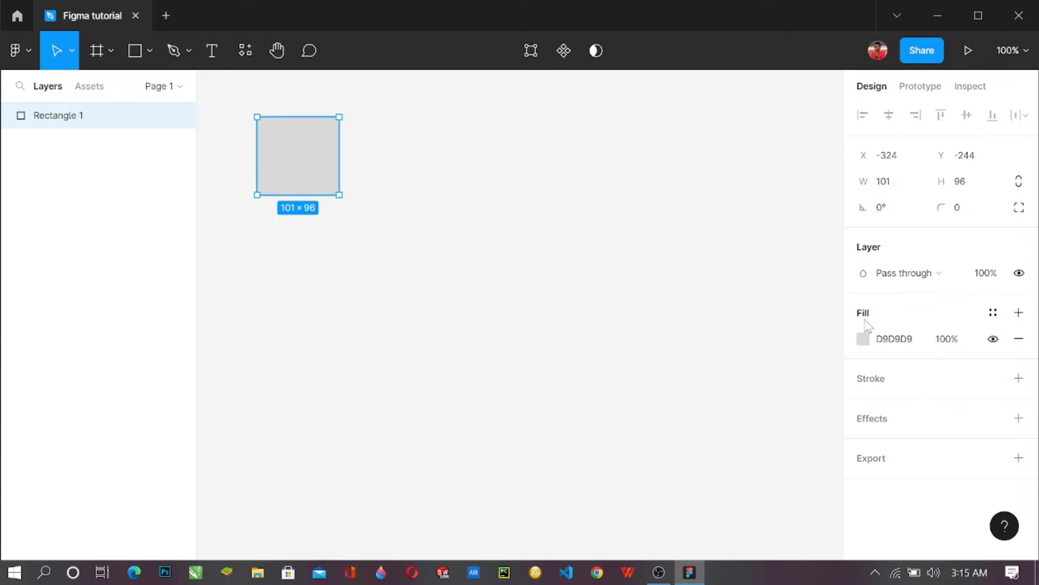
# - Change the rectangle's fill to solid red DA2828 and deselect it
pyautogui.click(864, 340)
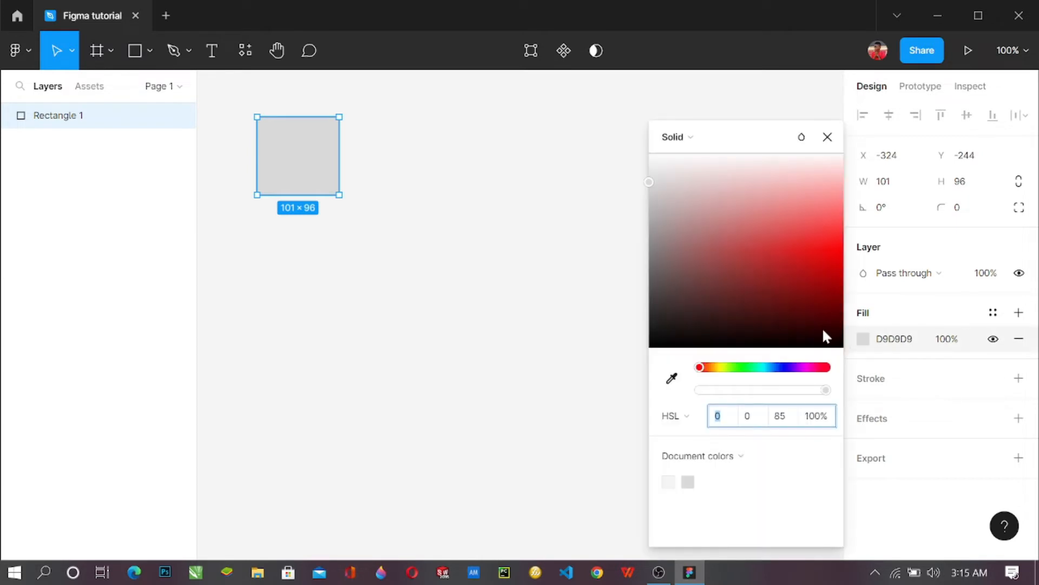
pyautogui.moveTo(686, 196); pyautogui.dragTo(789, 255)
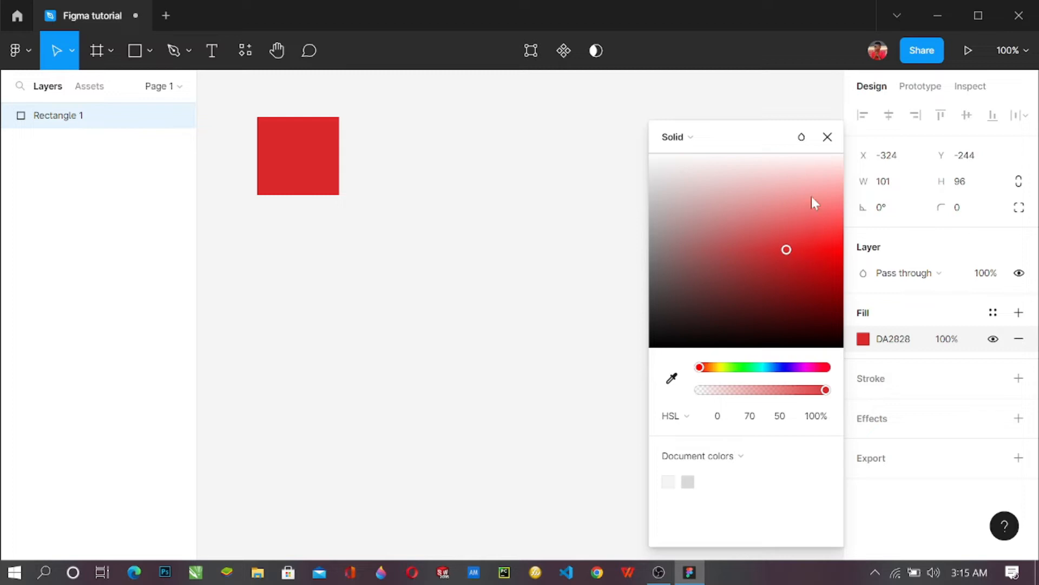
pyautogui.click(828, 137)
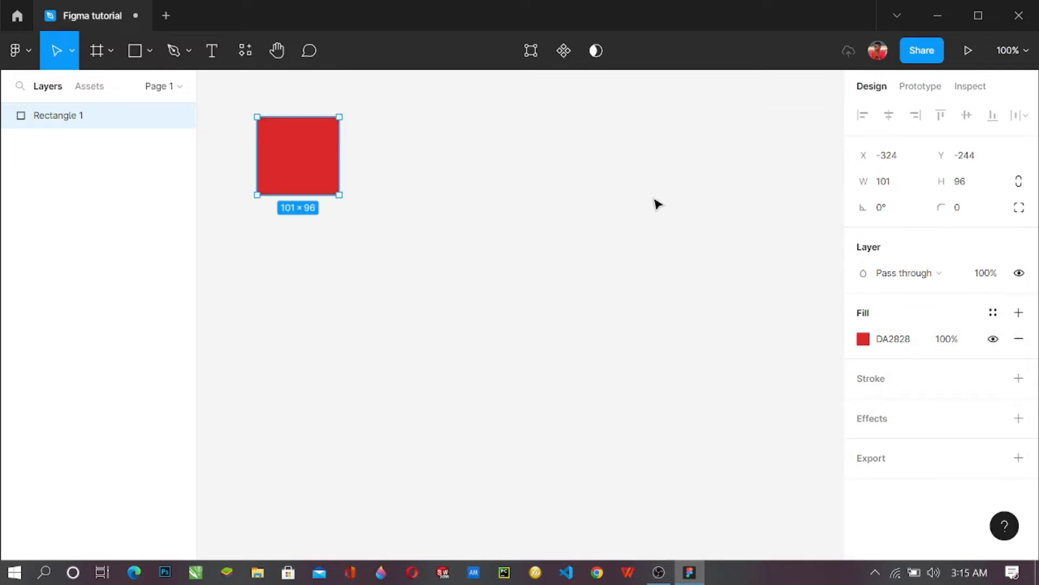
pyautogui.click(660, 269)
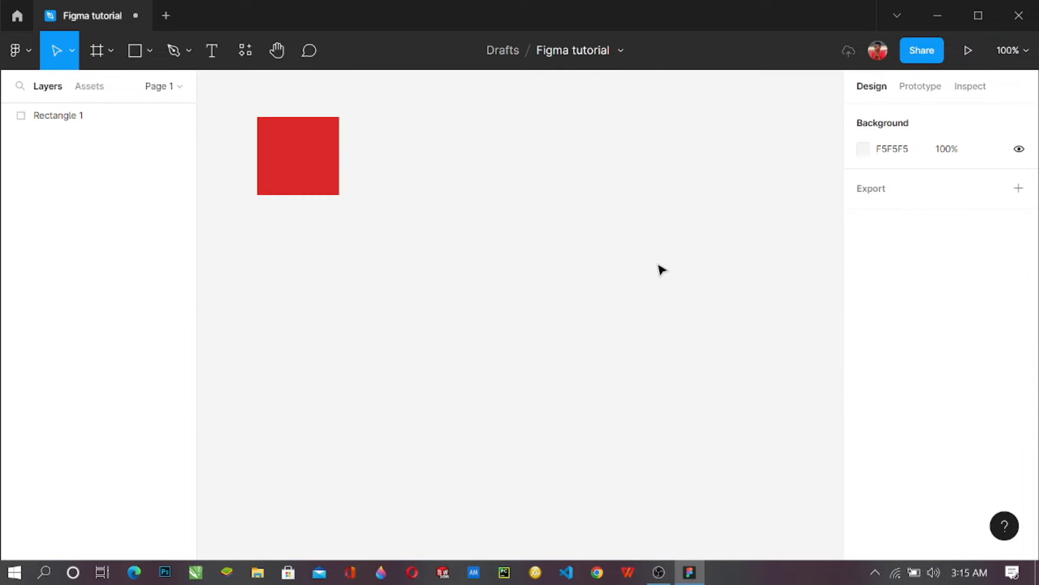
# - Try a dark canvas background of 272724, and set it back to light grey F4F4F3
pyautogui.click(865, 152)
pyautogui.moveTo(692, 166); pyautogui.dragTo(683, 314)
pyautogui.moveTo(700, 367); pyautogui.dragTo(721, 368)
pyautogui.moveTo(685, 323); pyautogui.dragTo(657, 320)
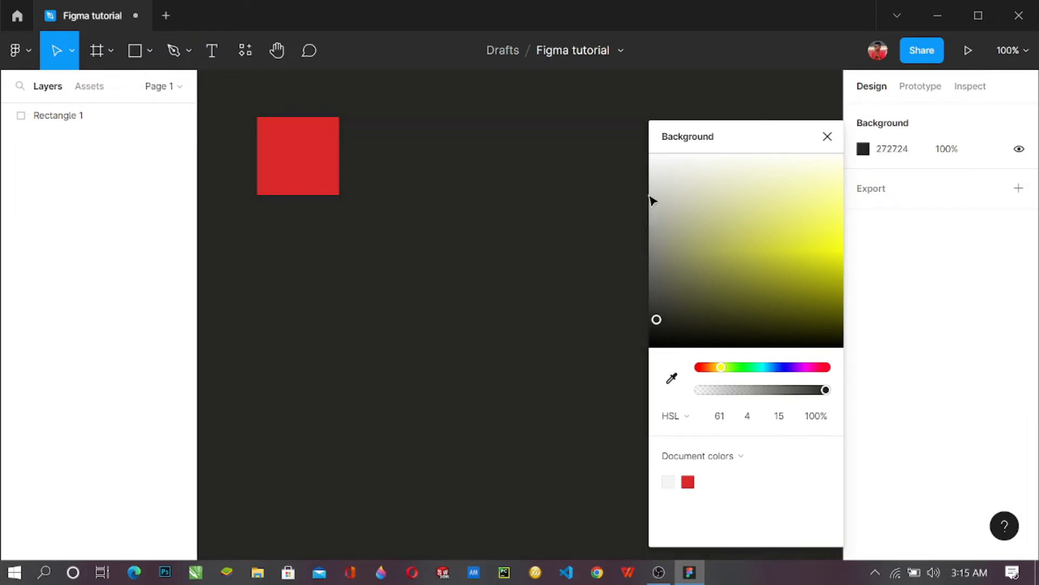
pyautogui.moveTo(667, 227); pyautogui.dragTo(661, 167)
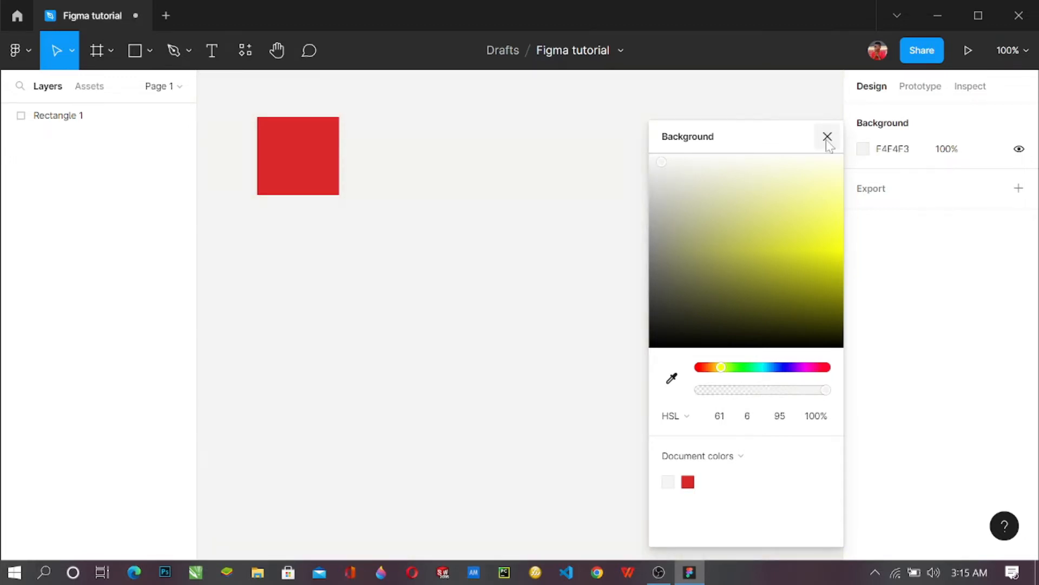
pyautogui.click(827, 138)
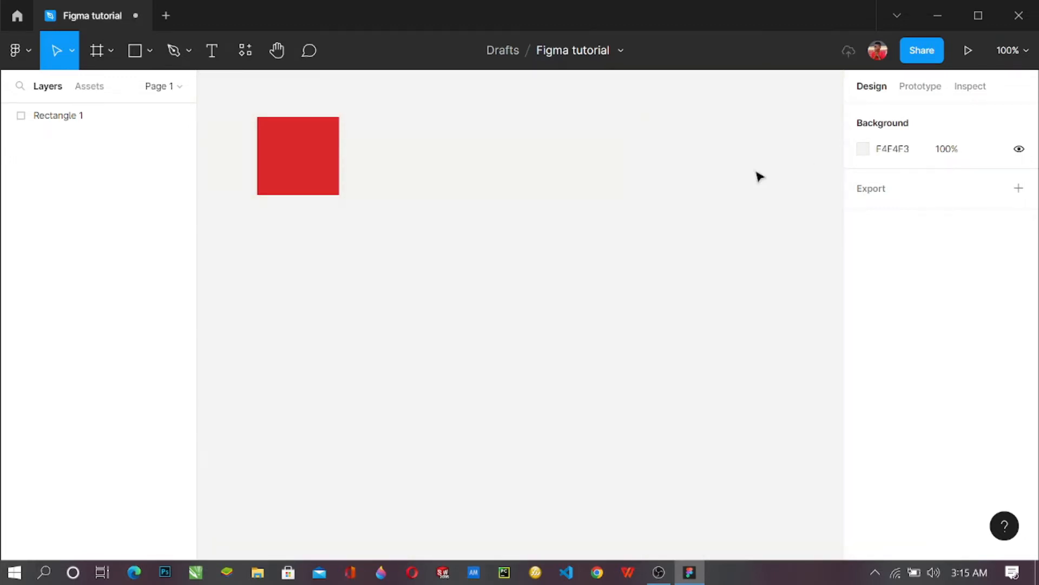
# - Draw a horizontal line about 146 long beside the red rectangle and undo it
pyautogui.click(330, 170)
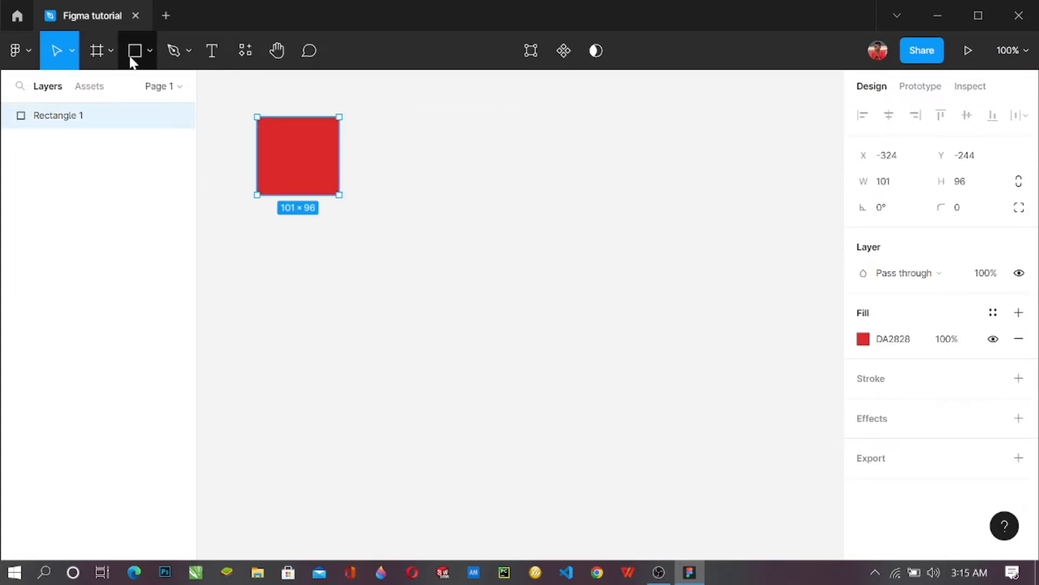
pyautogui.click(147, 49)
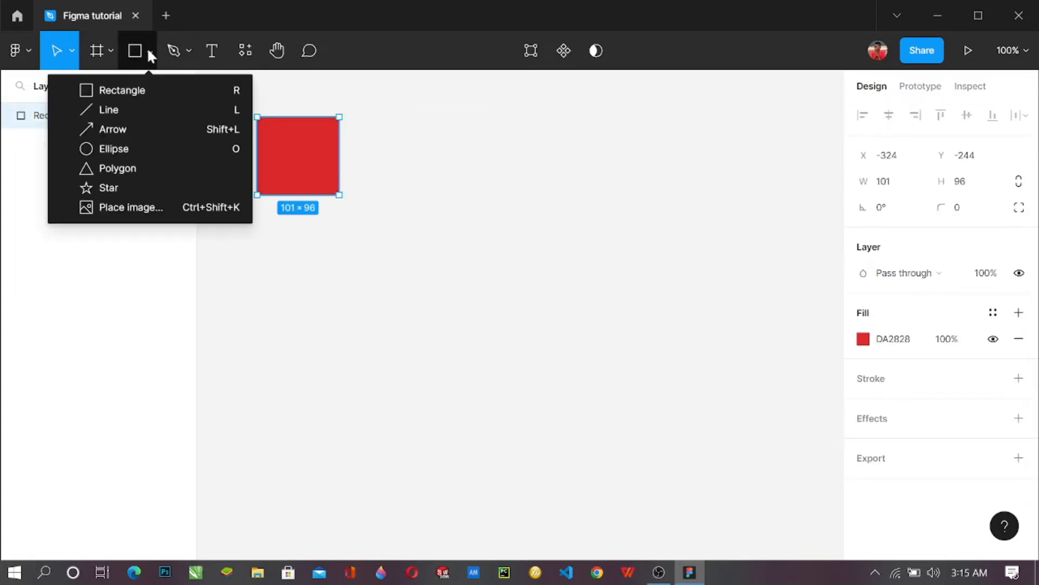
pyautogui.click(152, 110)
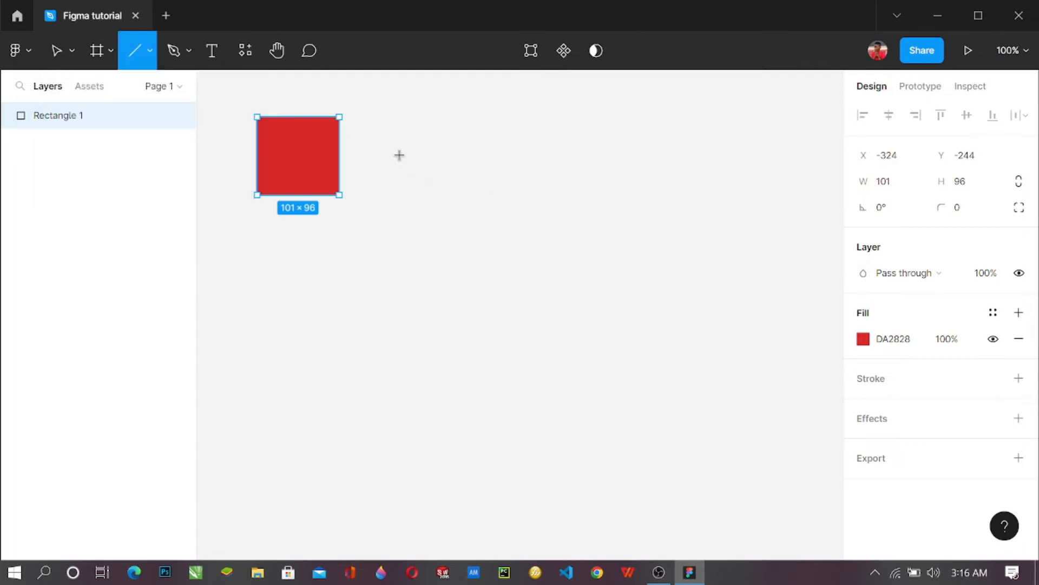
pyautogui.moveTo(395, 155); pyautogui.dragTo(513, 163)
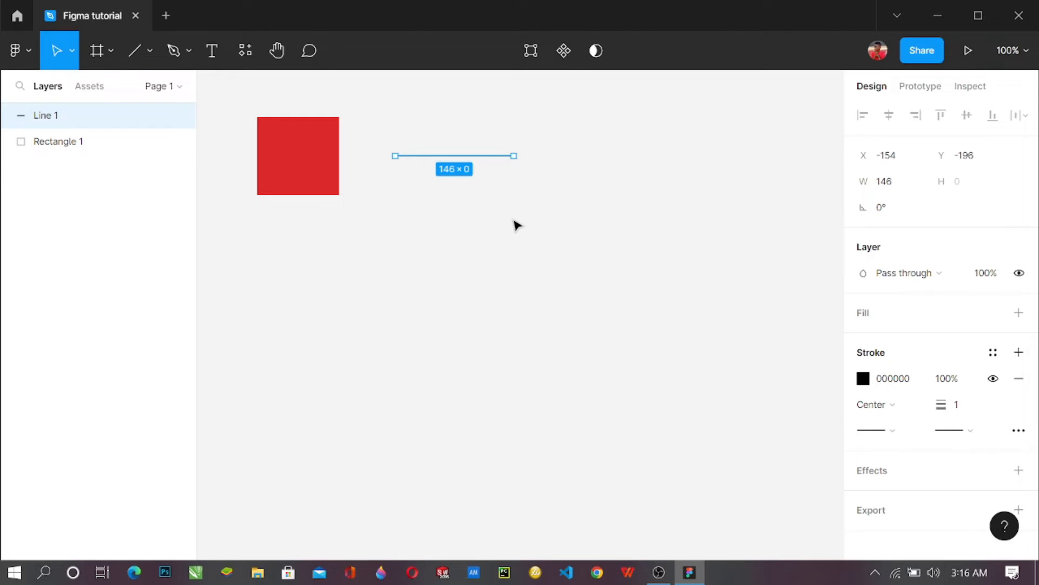
pyautogui.hotkey('ctrl', 'z')
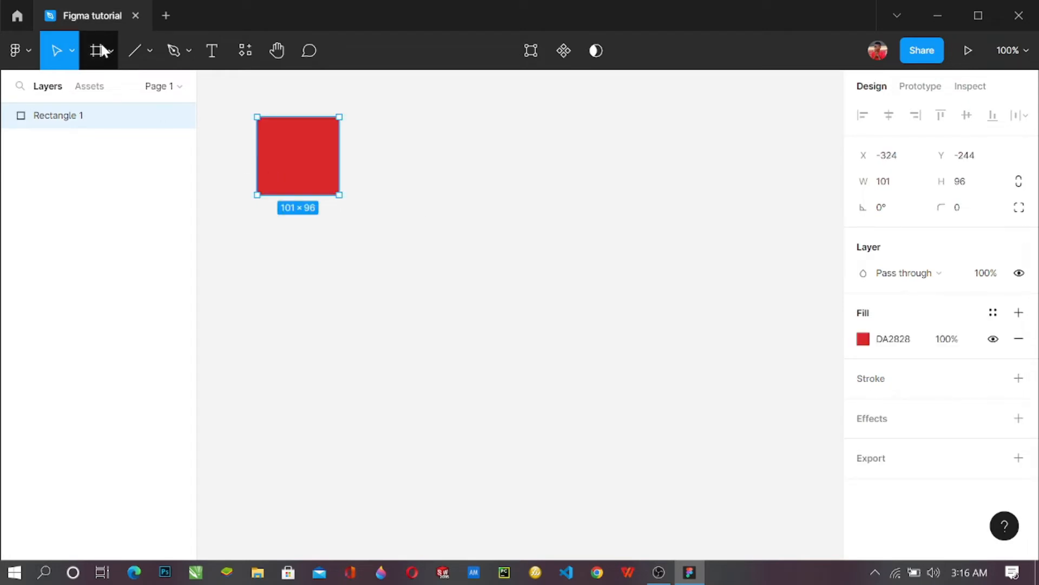
# - Draw a horizontal line about 160 long to the right of the red rectangle
pyautogui.click(137, 52)
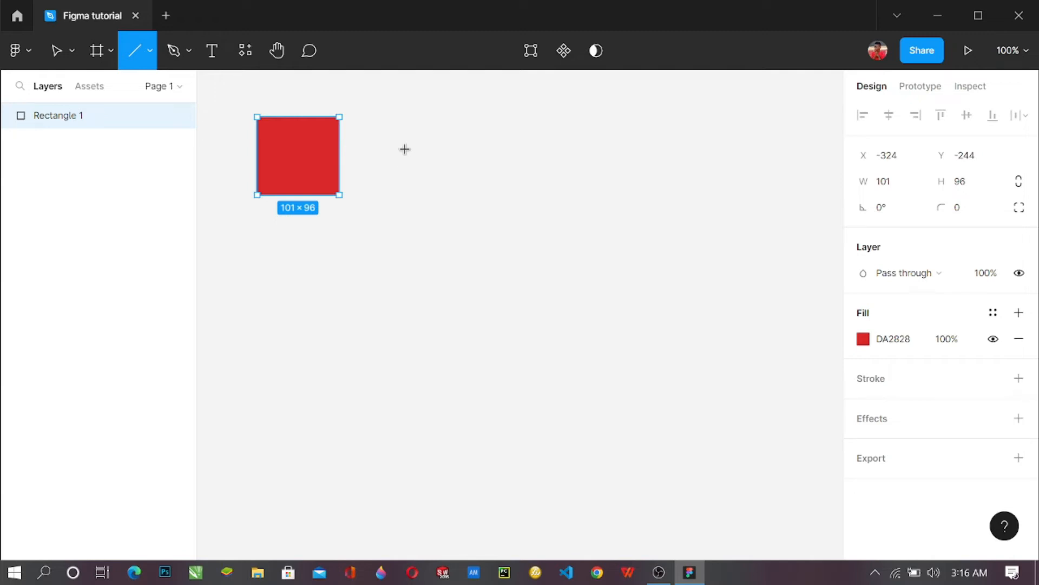
pyautogui.moveTo(405, 149)
pyautogui.mouseDown()
pyautogui.moveTo(490, 198)
pyautogui.moveTo(535, 149)
pyautogui.mouseUp()
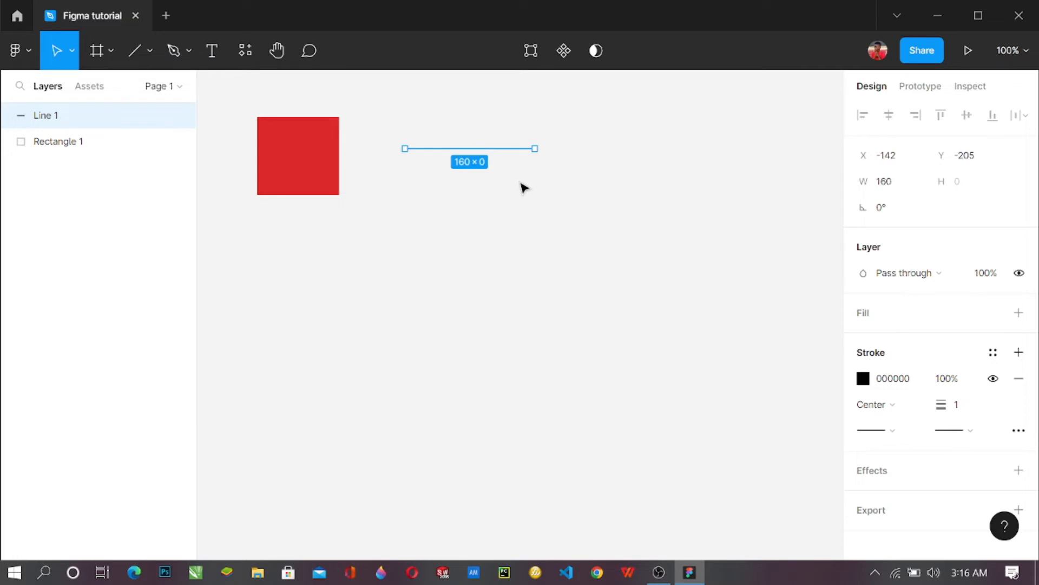
pyautogui.scroll(4, 524, 189)
pyautogui.scroll(3, 420, 165)
pyautogui.scroll(-5, 425, 209)
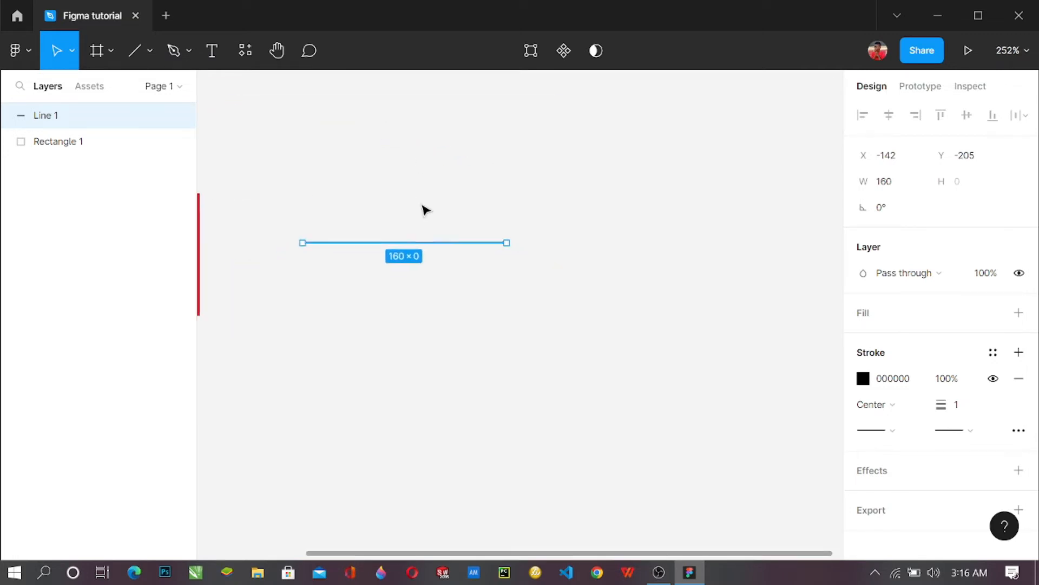
pyautogui.scroll(5, 428, 234)
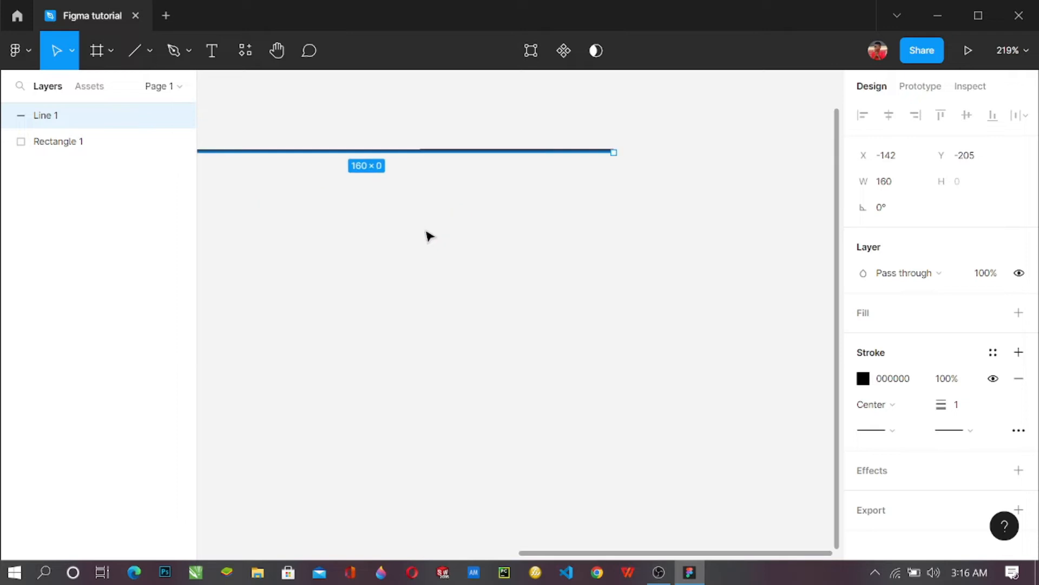
pyautogui.scroll(-1, 399, 225)
pyautogui.scroll(-4, 399, 224)
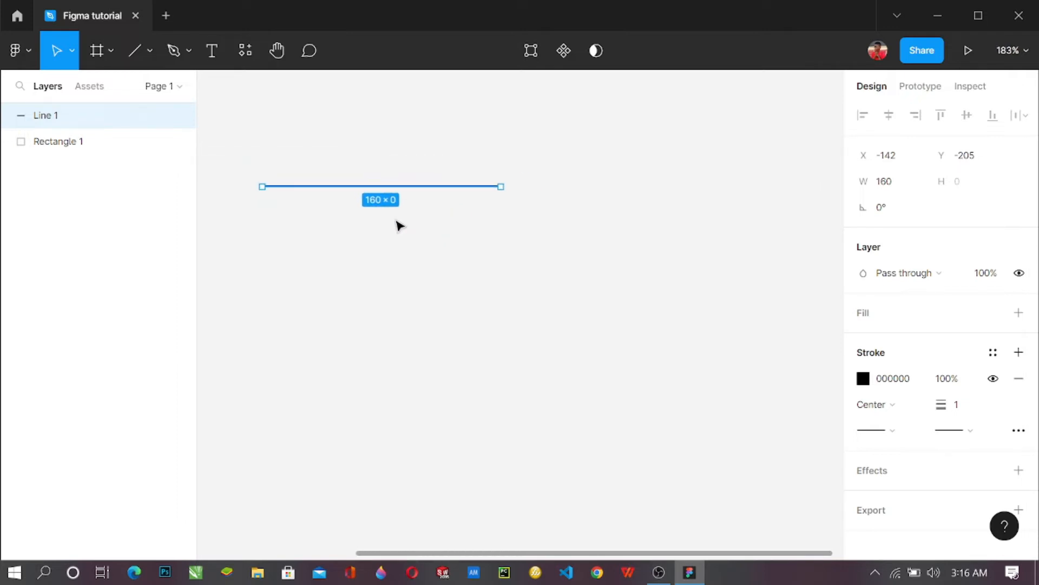
# - Change the line's stroke colour to solid red C92121
pyautogui.click(342, 272)
pyautogui.click(394, 205)
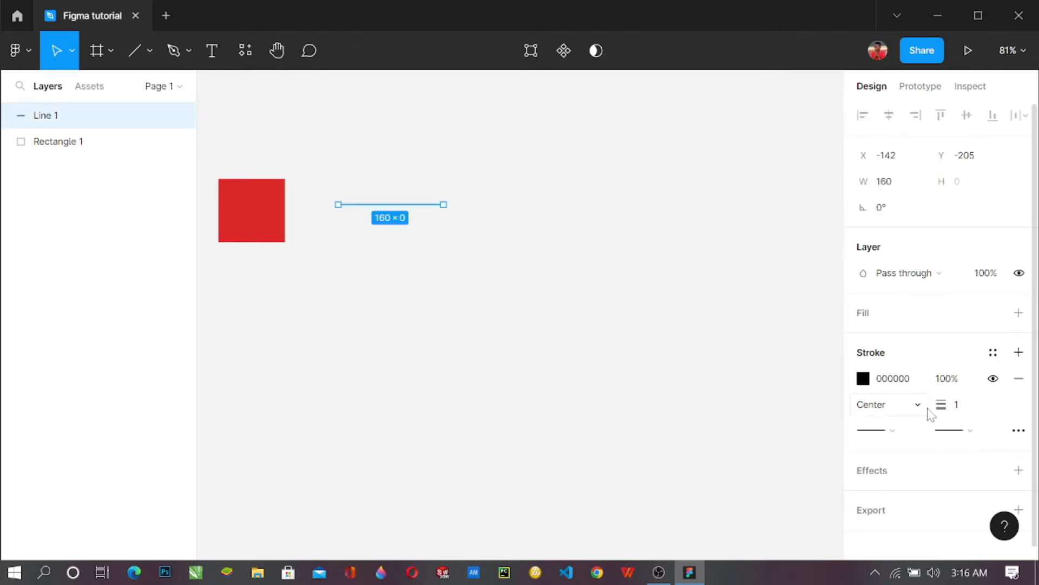
pyautogui.click(863, 379)
pyautogui.moveTo(738, 202); pyautogui.dragTo(788, 262)
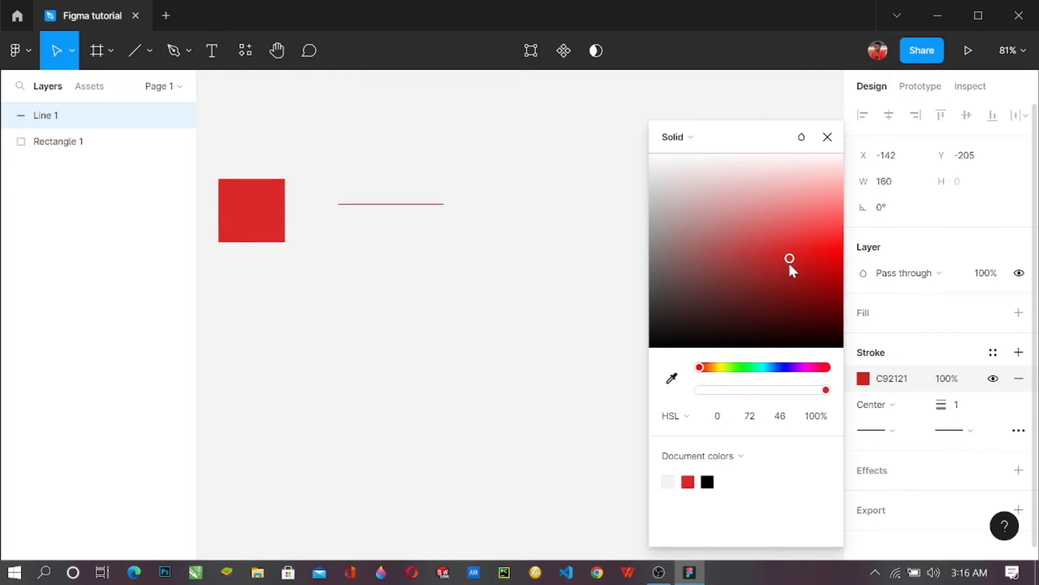
pyautogui.click(827, 137)
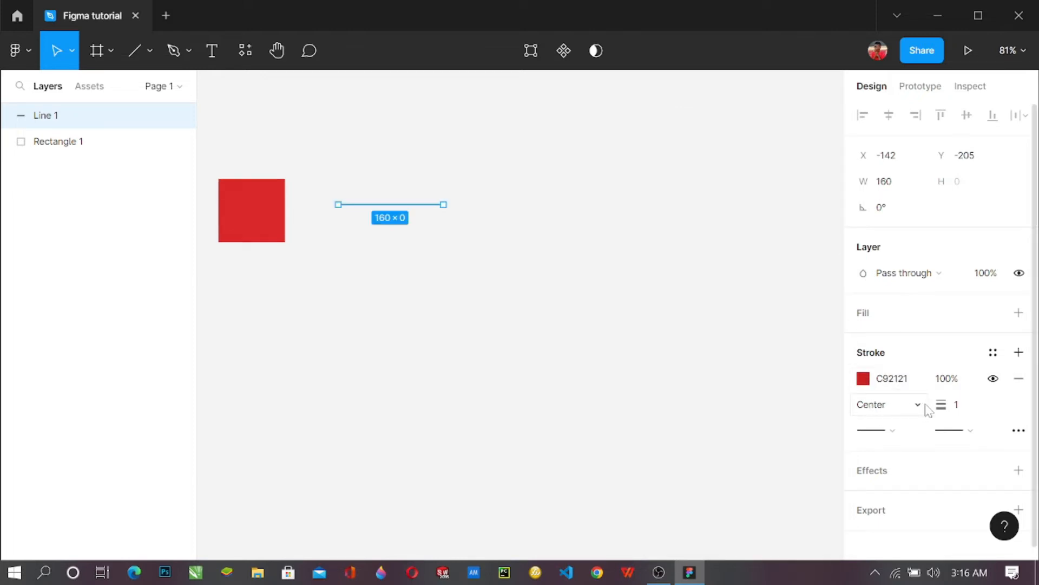
# - Try larger stroke thicknesses on the red line and settle on a thickness of 7
pyautogui.click(960, 410)
pyautogui.write('5')
pyautogui.press('Return')
pyautogui.press('Up')
pyautogui.press('Up')
pyautogui.press('Up')
pyautogui.press('Up')
pyautogui.press('Up')
pyautogui.press('Up')
pyautogui.press('Up')
pyautogui.press('Up')
pyautogui.press('Up')
pyautogui.press('Up')
pyautogui.press('Up')
pyautogui.press('Up')
pyautogui.press('Up')
pyautogui.press('Up')
pyautogui.press('Up')
pyautogui.press('Up')
pyautogui.press('Up')
pyautogui.press('Up')
pyautogui.press('Up')
pyautogui.press('Up')
pyautogui.press('Up')
pyautogui.press('Up')
pyautogui.press('Up')
pyautogui.press('Up')
pyautogui.press('Up')
pyautogui.press('Up')
pyautogui.press('Up')
pyautogui.press('Up')
pyautogui.press('Up')
pyautogui.press('Up')
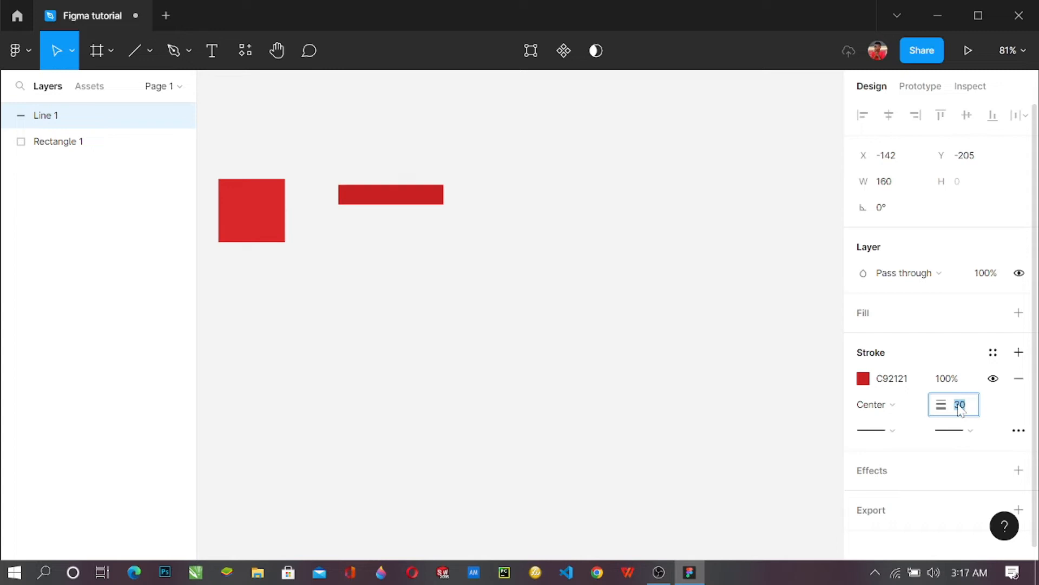
pyautogui.press('Down')
pyautogui.press('Down')
pyautogui.press('Down')
pyautogui.press('Down')
pyautogui.press('Down')
pyautogui.press('Down')
pyautogui.press('Down')
pyautogui.press('Down')
pyautogui.press('Down')
pyautogui.press('Down')
pyautogui.press('Down')
pyautogui.press('Down')
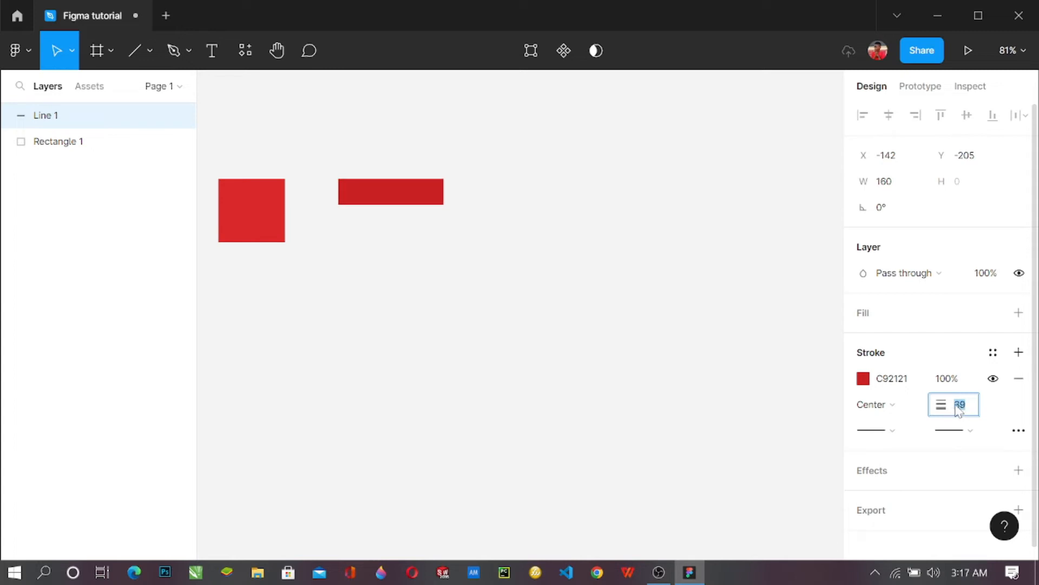
pyautogui.press('Down')
pyautogui.press('Down')
pyautogui.press('Down')
pyautogui.press('Down')
pyautogui.press('Down')
pyautogui.press('Down')
pyautogui.press('Down')
pyautogui.press('Down')
pyautogui.press('Down')
pyautogui.press('Down')
pyautogui.press('Down')
pyautogui.press('Down')
pyautogui.press('Down')
pyautogui.press('Down')
pyautogui.press('Down')
pyautogui.press('Down')
pyautogui.press('Down')
pyautogui.press('Down')
pyautogui.press('Down')
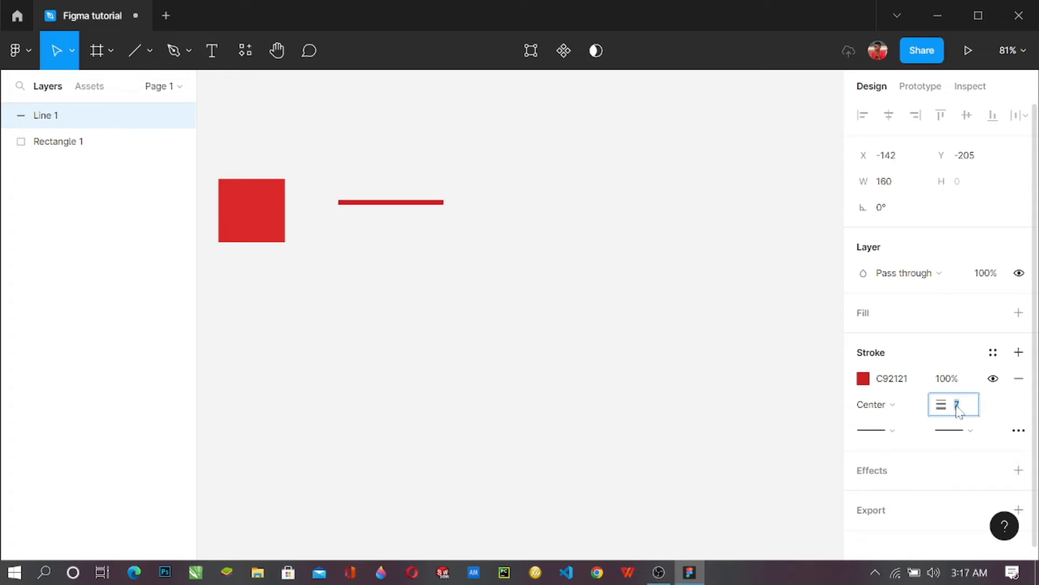
pyautogui.press('Return')
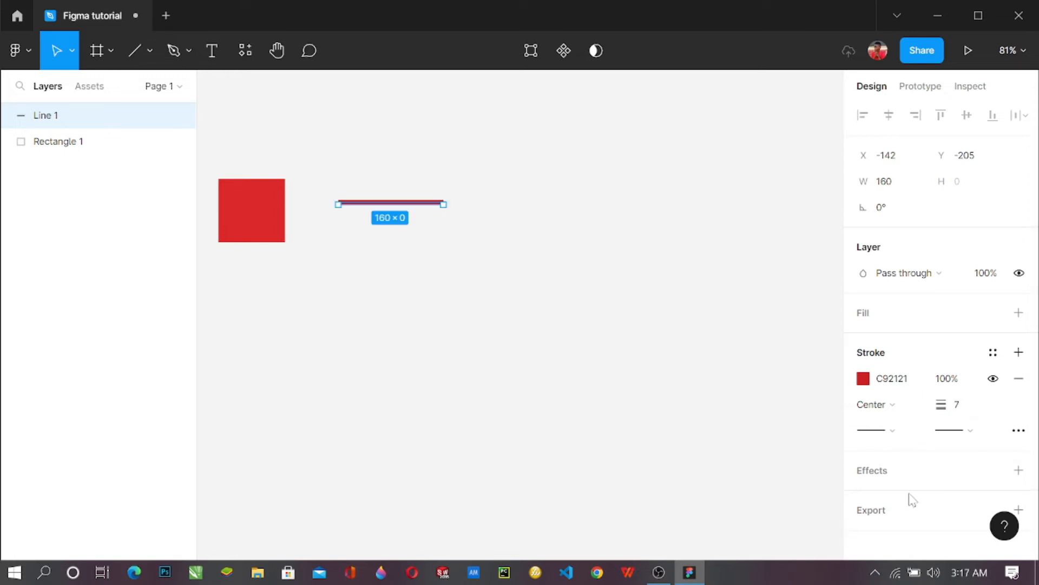
# - Give the line a Circle arrow start point and a Reversed triangle end point
pyautogui.click(895, 431)
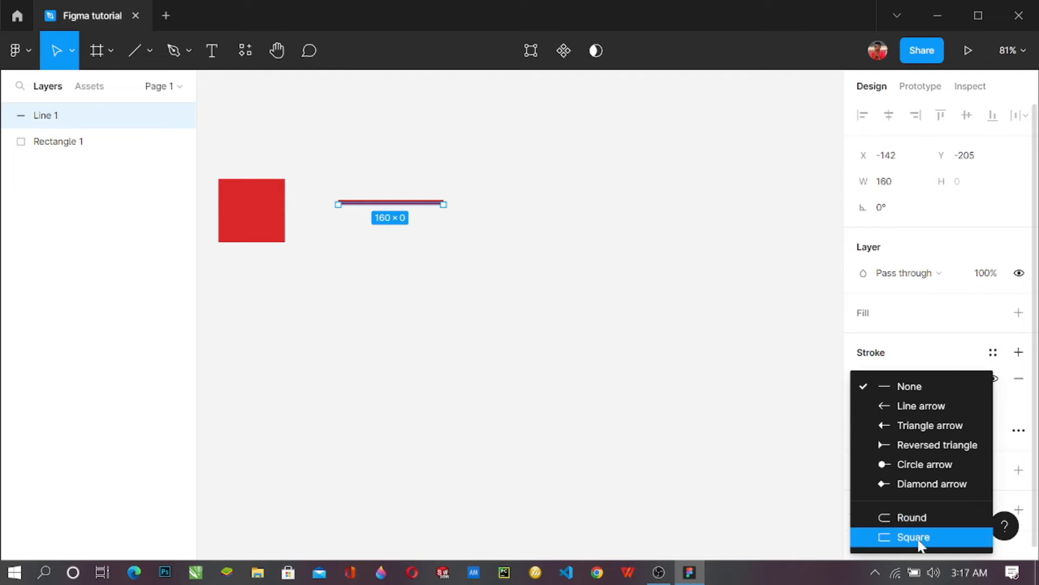
pyautogui.click(900, 468)
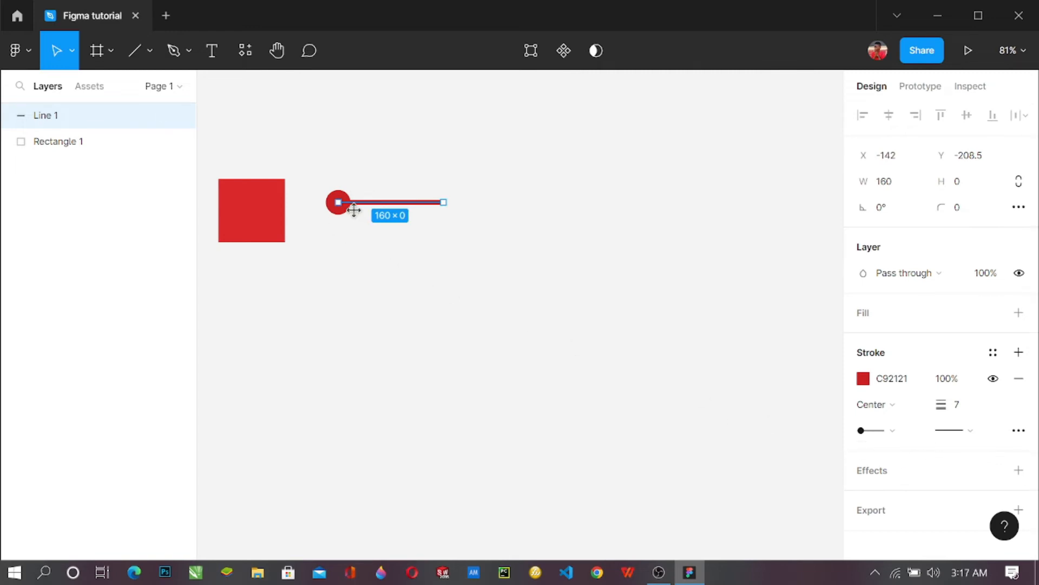
pyautogui.click(964, 433)
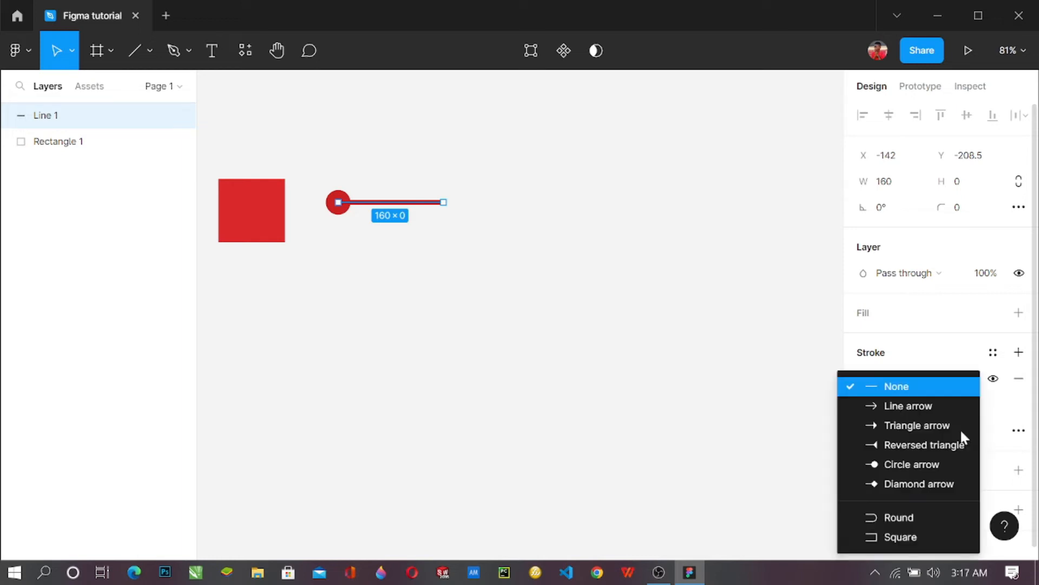
pyautogui.click(888, 447)
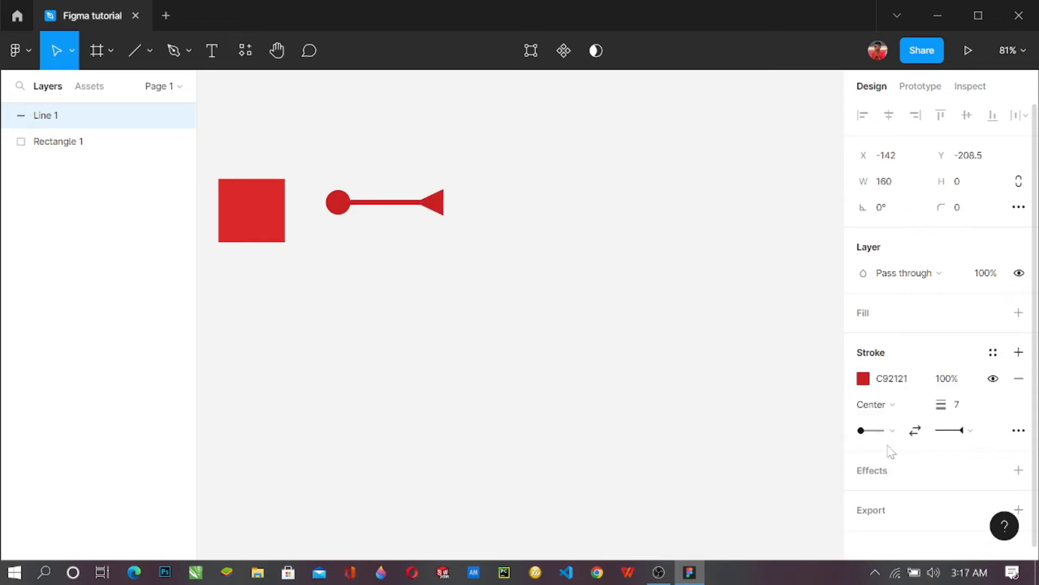
pyautogui.click(674, 330)
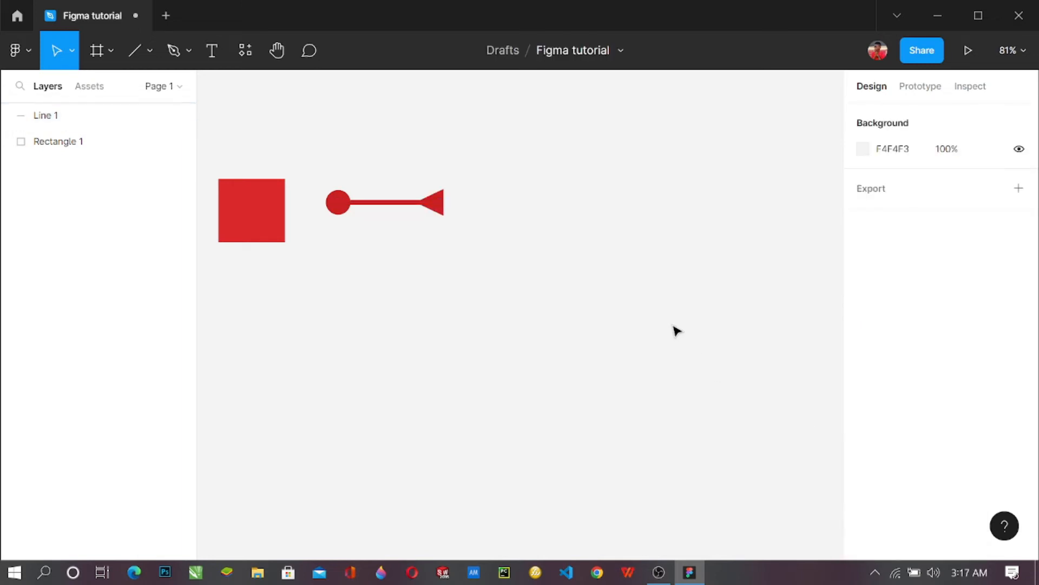
pyautogui.click(413, 203)
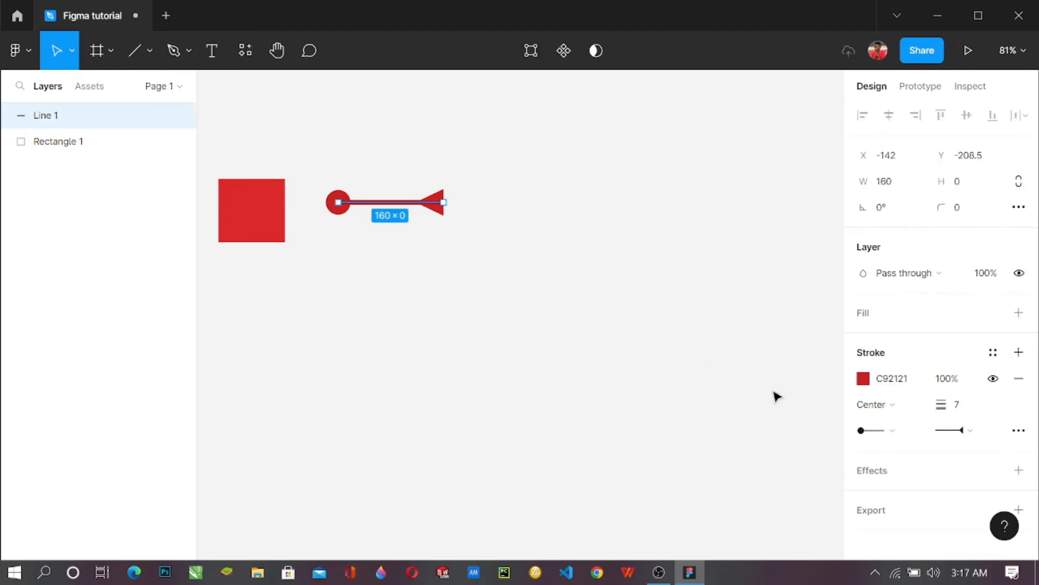
# - Change the red line's end point to Circle arrow and deselect the line
pyautogui.click(957, 432)
pyautogui.click(943, 448)
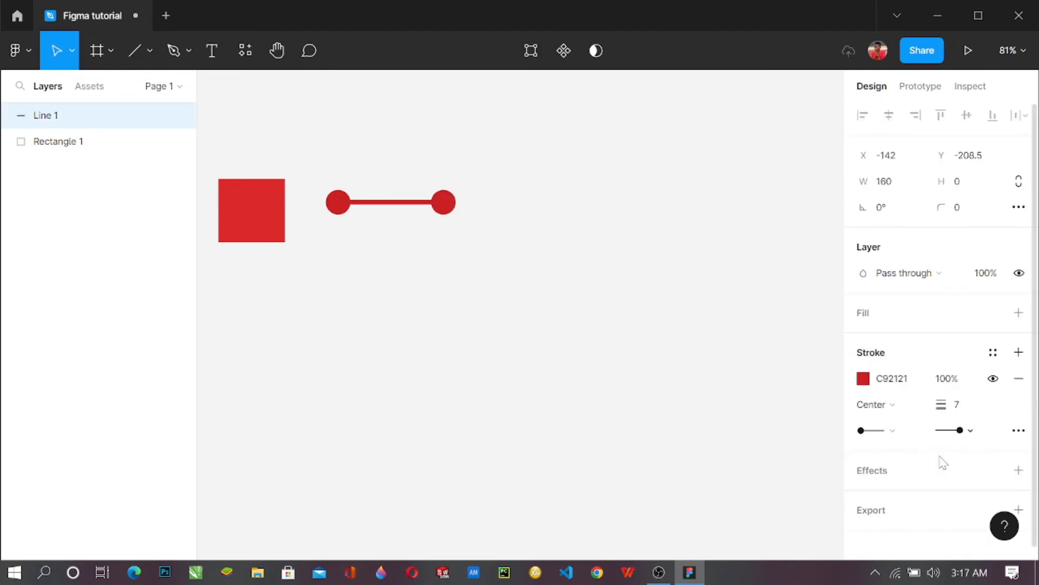
pyautogui.click(515, 293)
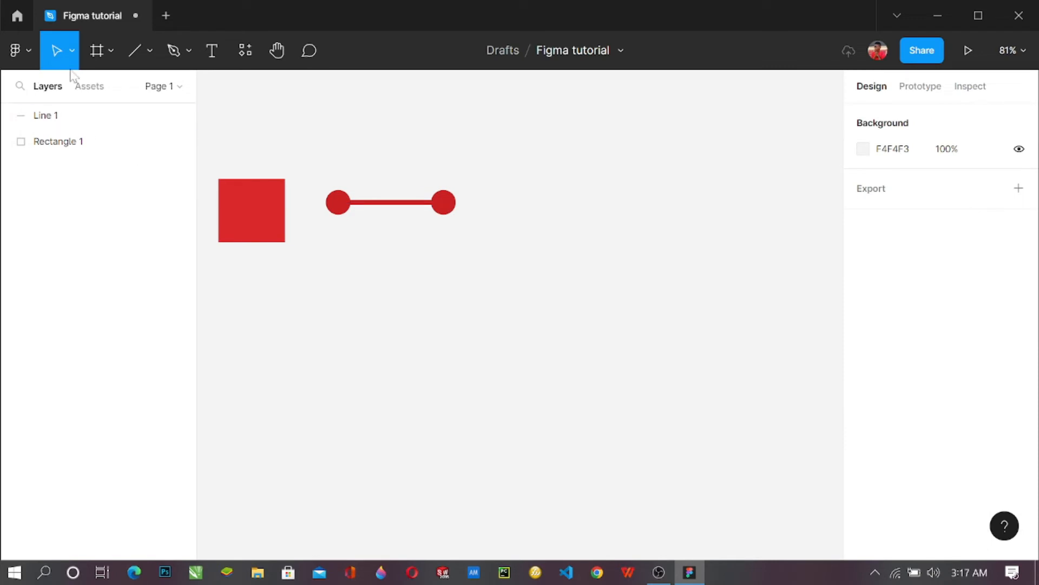
# - Draw a nearly horizontal arrow about 187 long below the red line with the Arrow tool
pyautogui.click(139, 48)
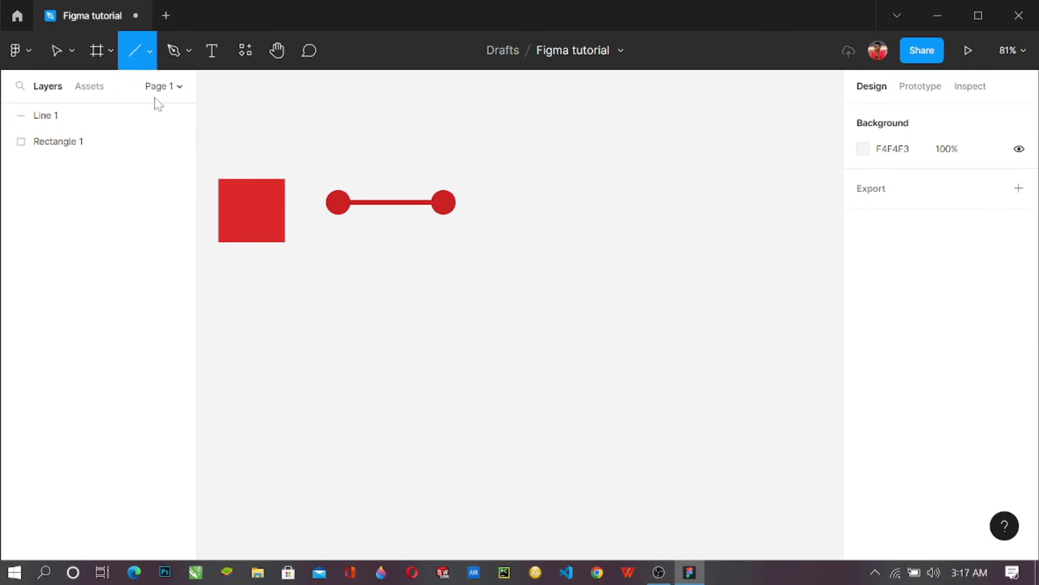
pyautogui.click(144, 53)
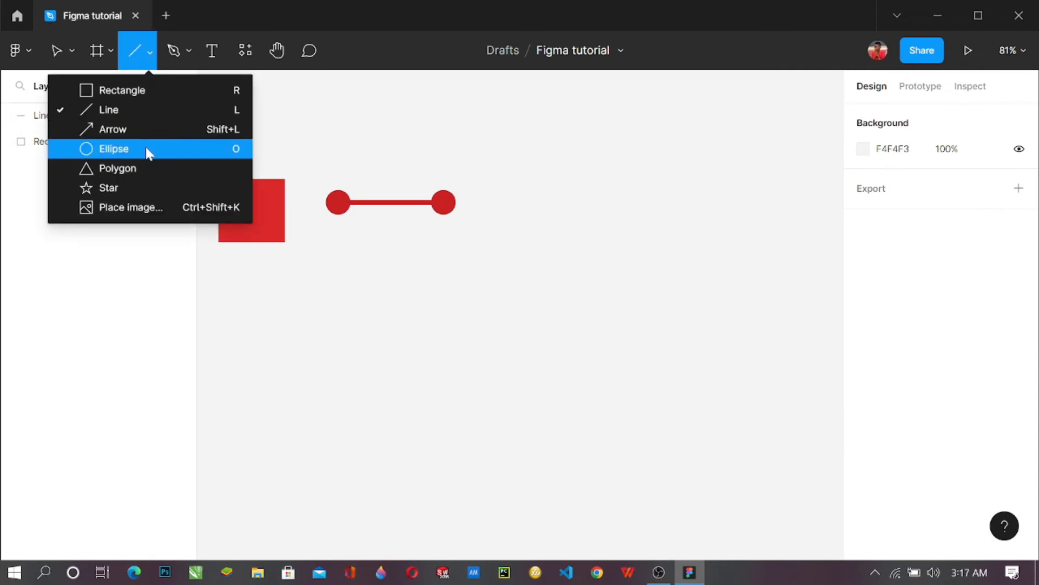
pyautogui.click(144, 131)
pyautogui.moveTo(330, 250); pyautogui.dragTo(454, 251)
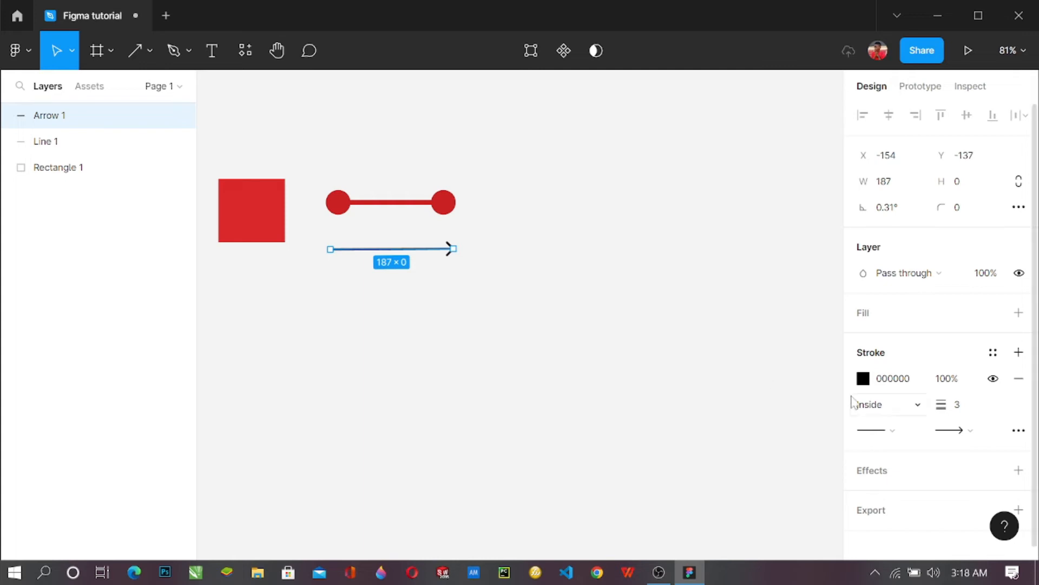
# - Set the arrow's stroke thickness to 5, look through its start point options, and deselect it
pyautogui.click(964, 410)
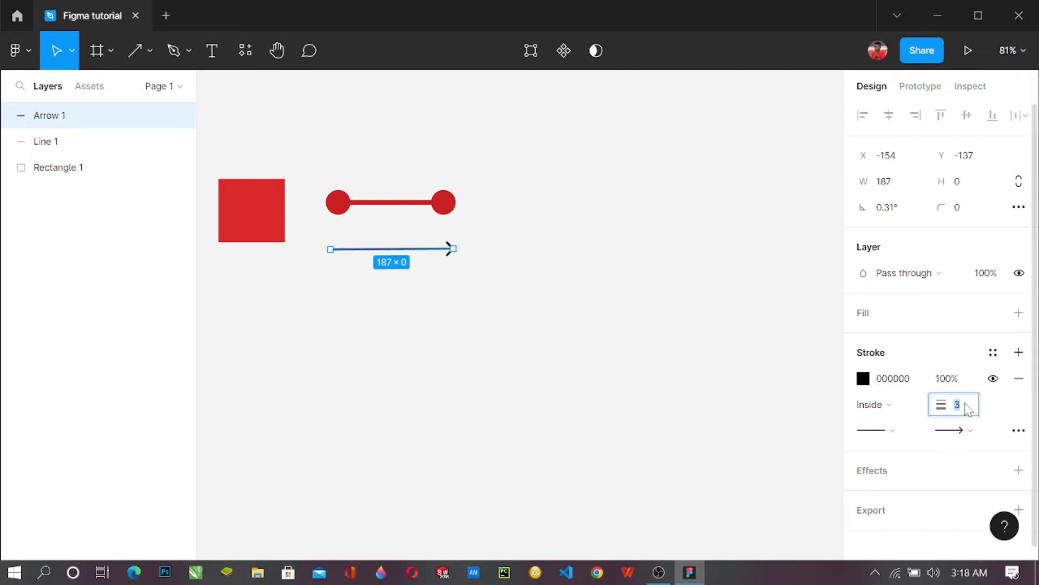
pyautogui.write('5')
pyautogui.press('Return')
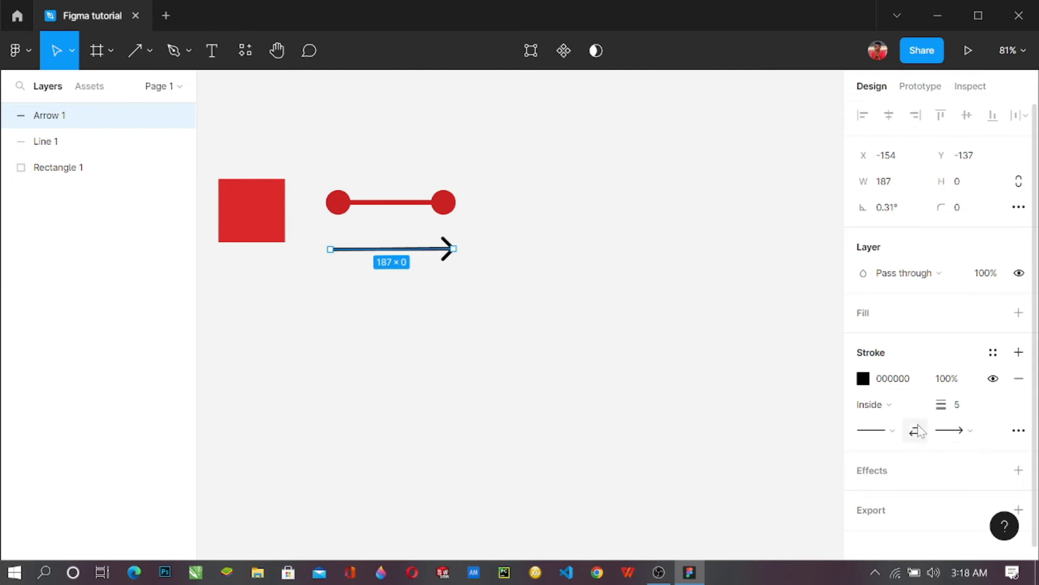
pyautogui.click(899, 431)
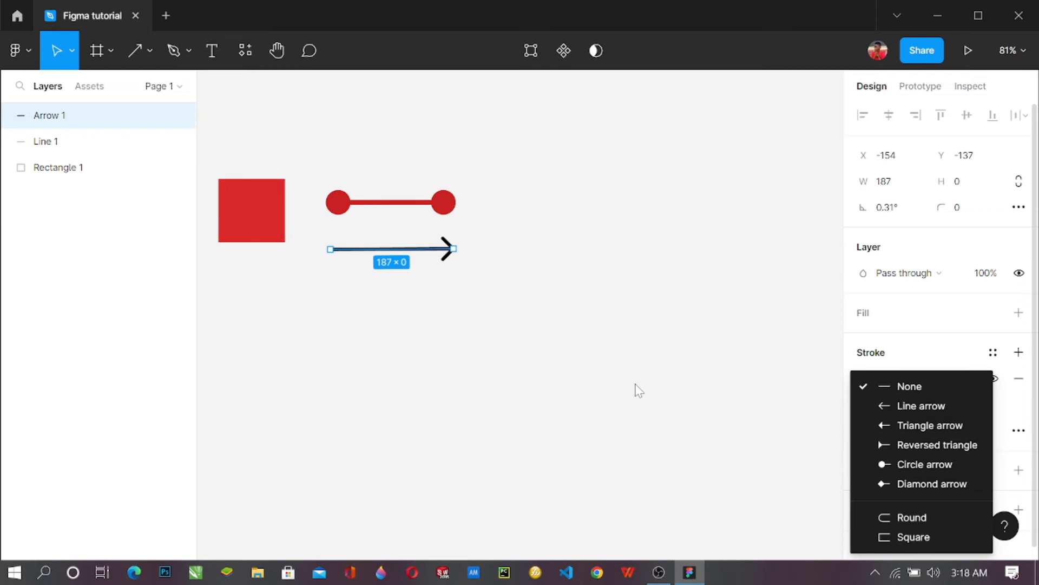
pyautogui.click(599, 362)
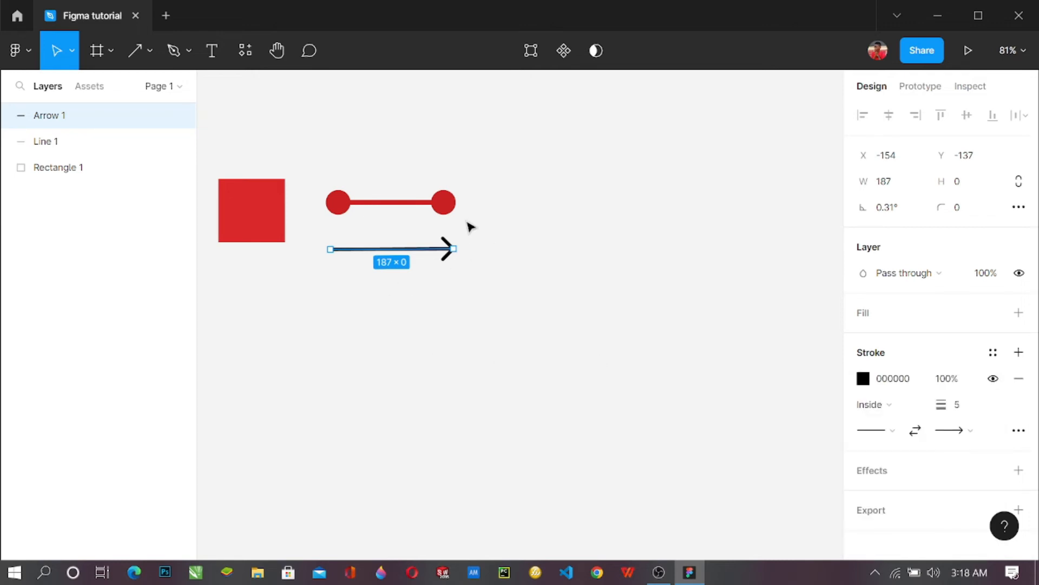
pyautogui.click(544, 207)
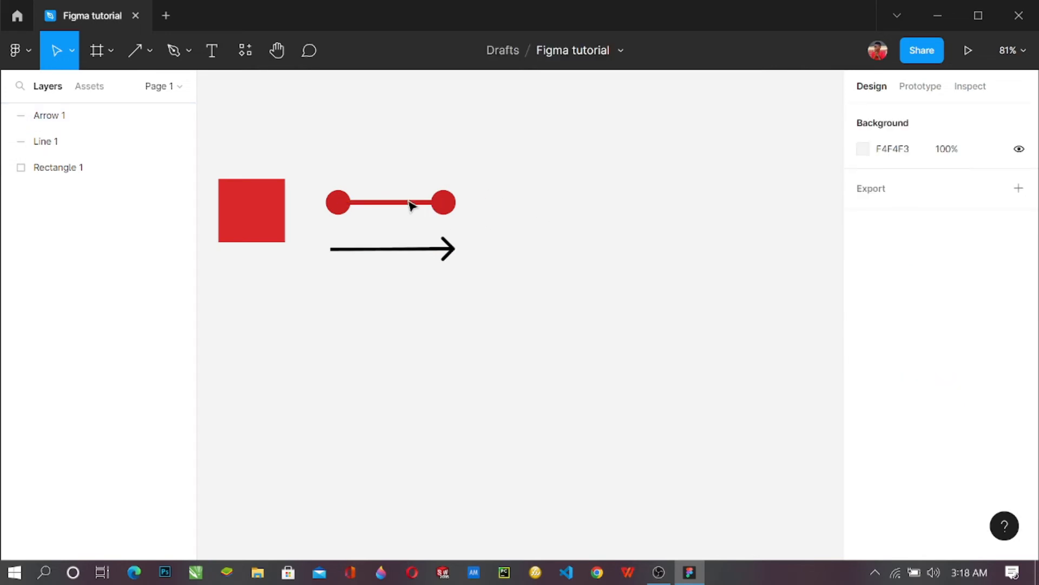
# - Draw a horizontal line about 198 long to the right of the red line
pyautogui.click(147, 47)
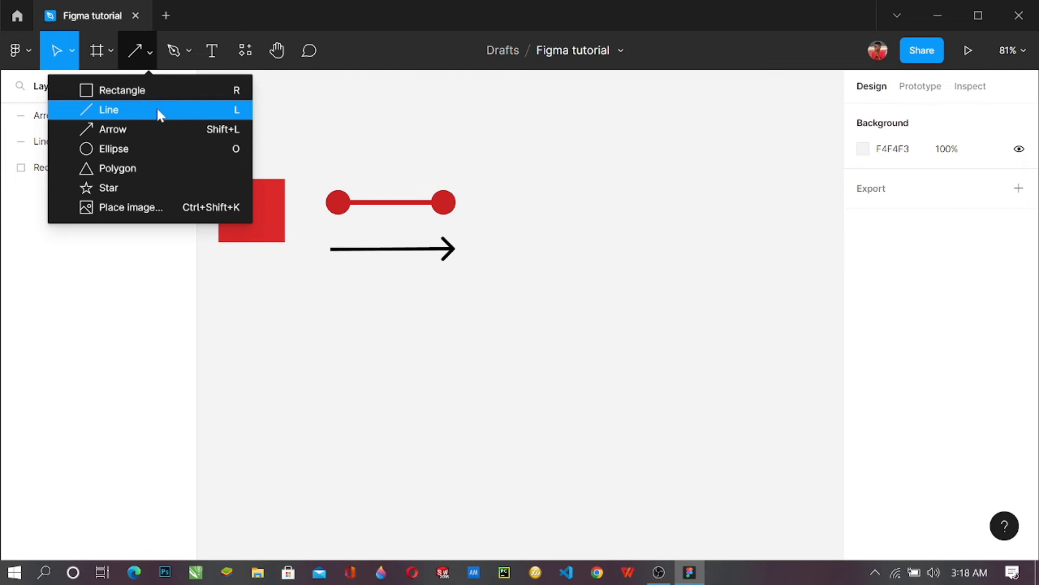
pyautogui.click(157, 109)
pyautogui.moveTo(481, 195); pyautogui.dragTo(612, 195)
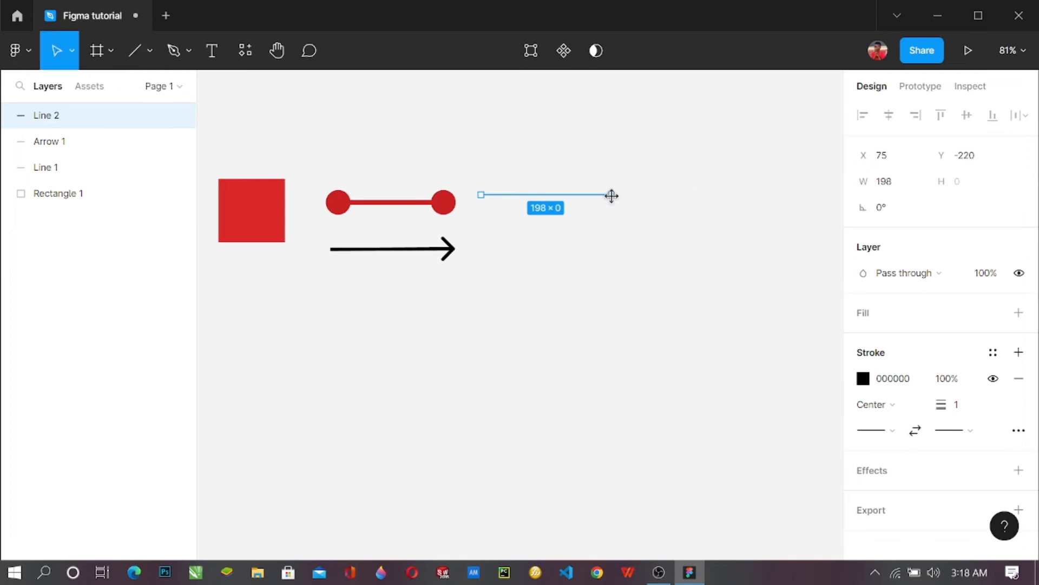
# - Give the new line a Line arrow end point and a stroke thickness of 4
pyautogui.click(949, 432)
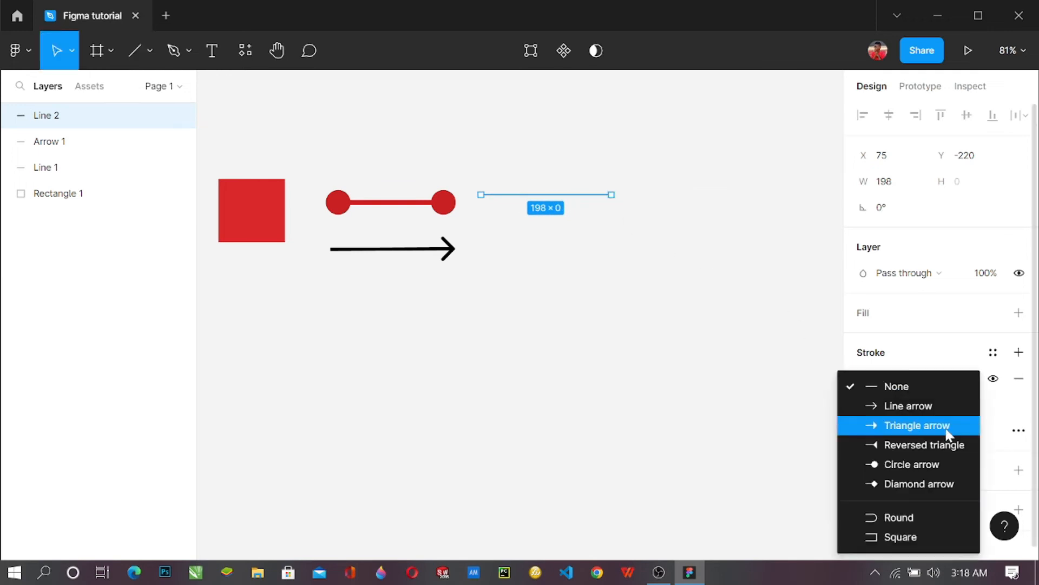
pyautogui.click(941, 409)
pyautogui.click(962, 414)
pyautogui.write('4')
pyautogui.press('Return')
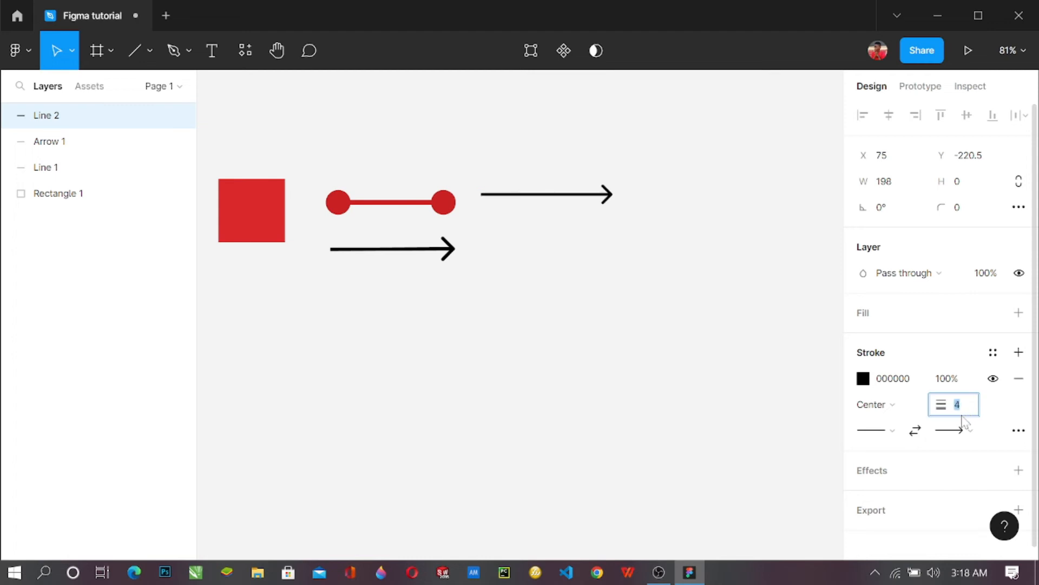
pyautogui.click(597, 309)
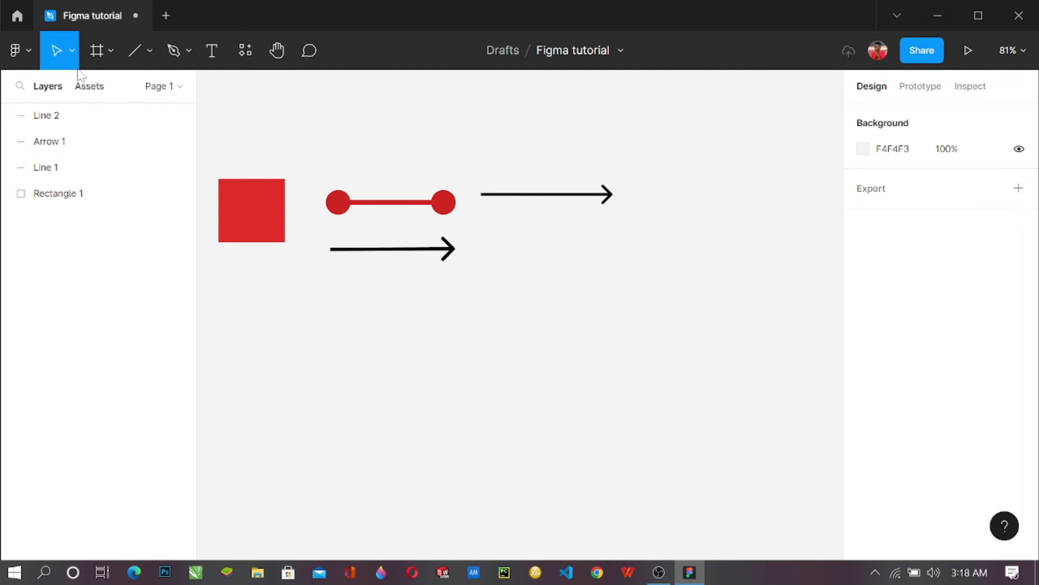
# - Place a 100 × 100 circle below the red rectangle with the Ellipse tool
pyautogui.click(145, 57)
pyautogui.click(134, 147)
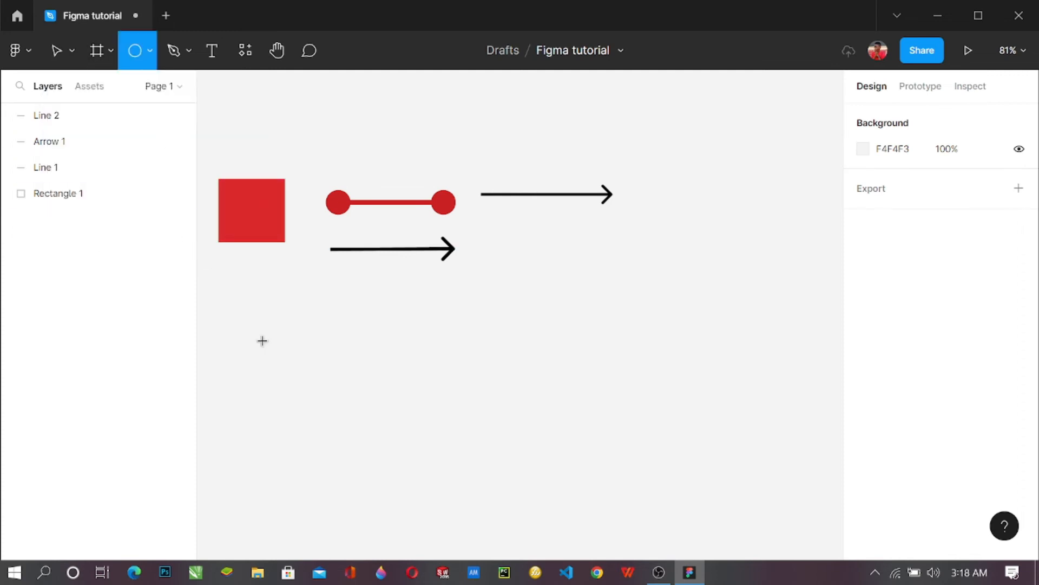
pyautogui.click(287, 300)
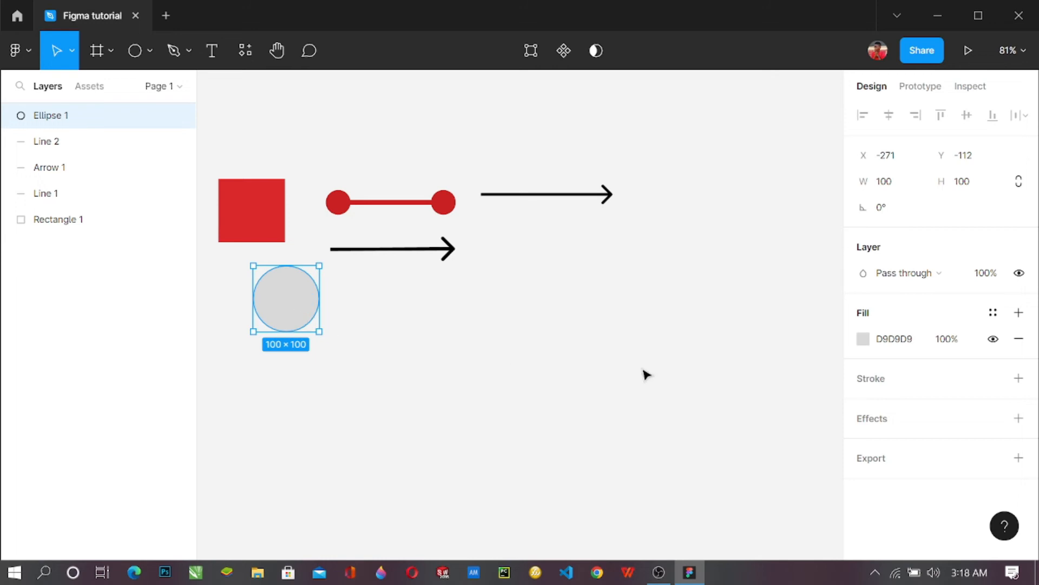
# - Change the circle's fill to solid dark red A11818
pyautogui.click(864, 339)
pyautogui.moveTo(705, 278); pyautogui.dragTo(793, 277)
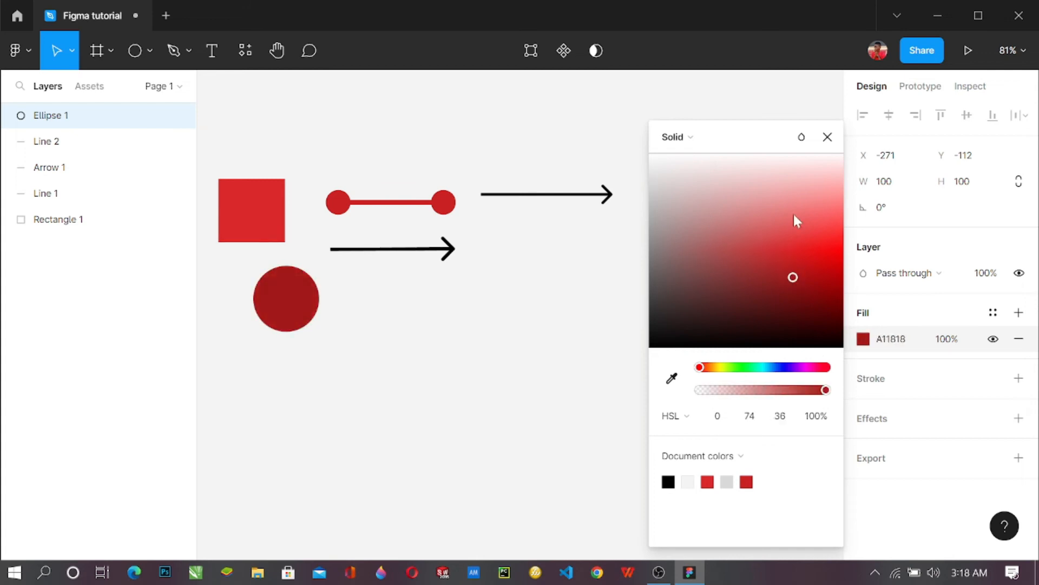
pyautogui.click(827, 137)
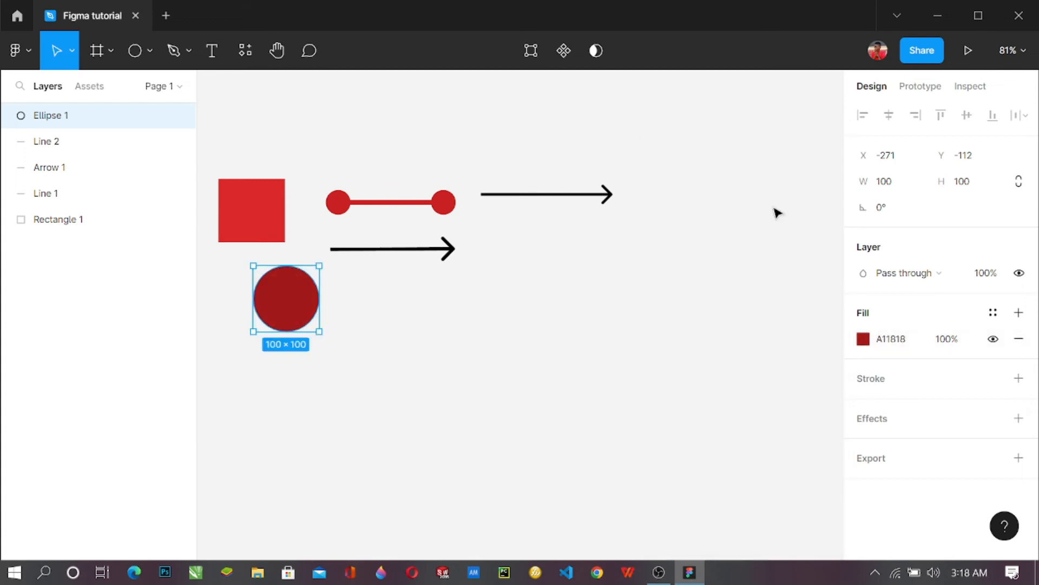
# - Add a stroke to the dark red circle and colour it solid light yellow FAF57C
pyautogui.click(253, 226)
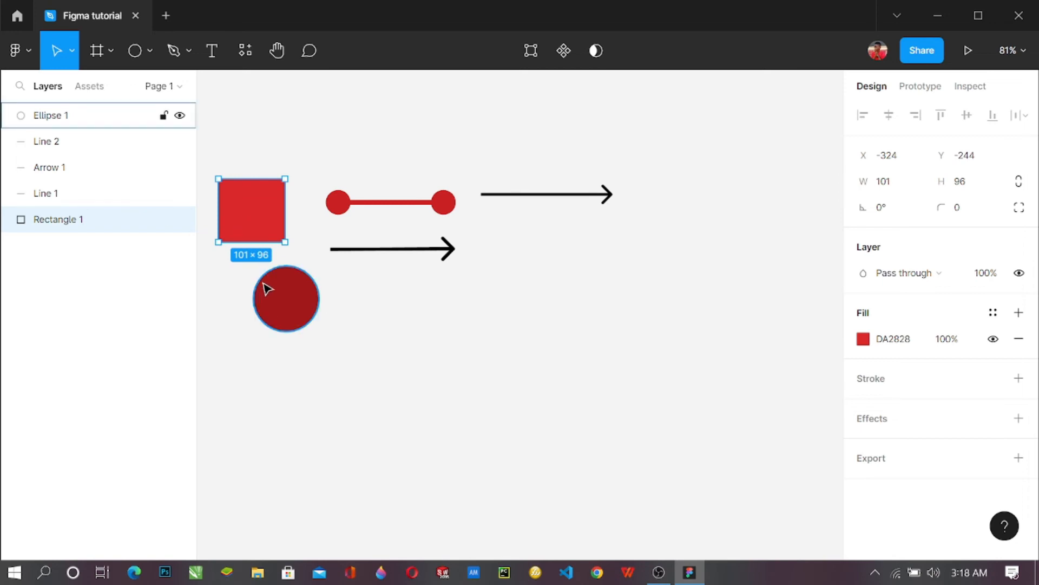
pyautogui.click(274, 309)
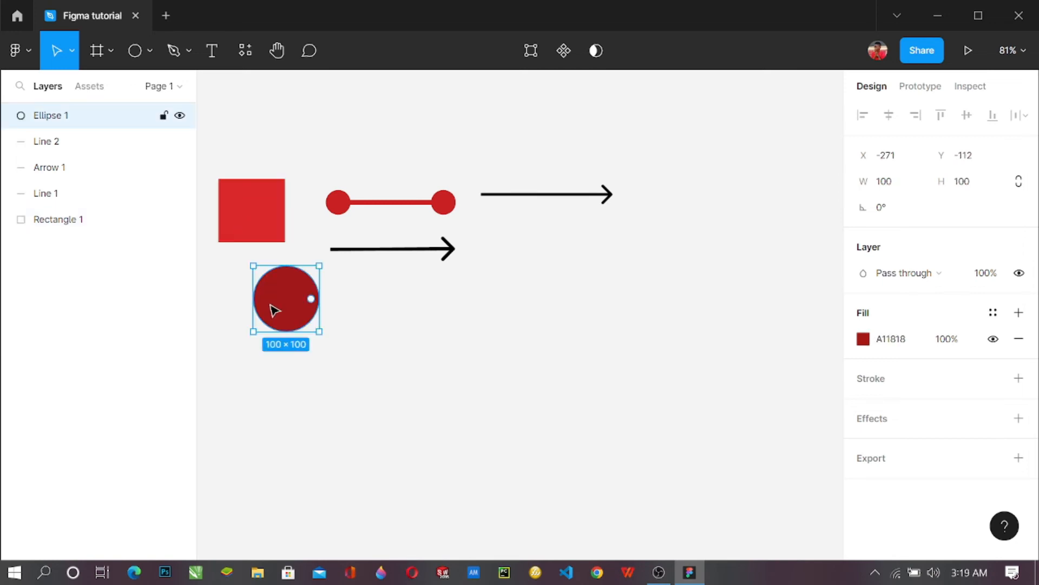
pyautogui.click(871, 379)
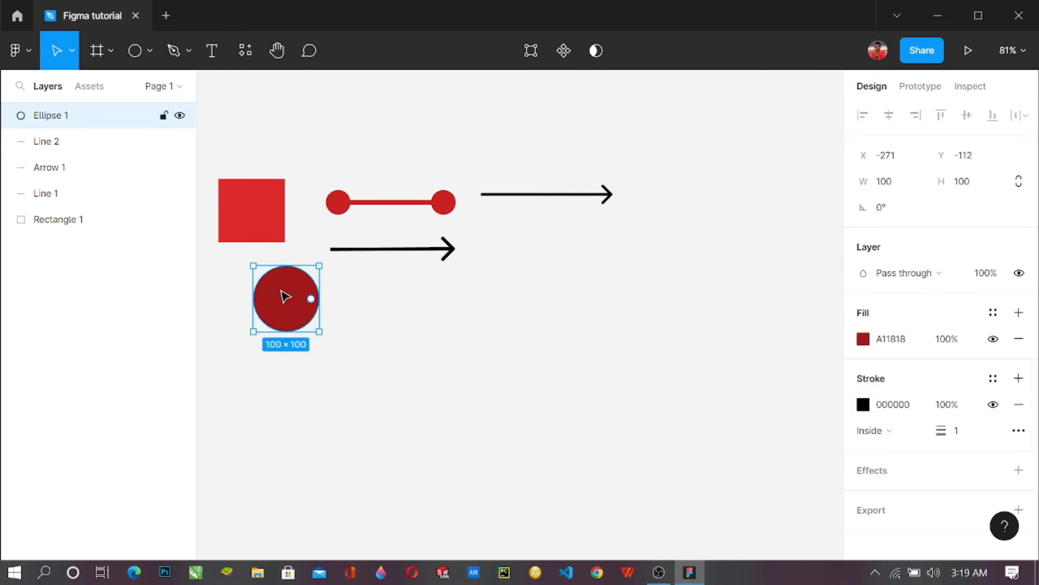
pyautogui.click(863, 405)
pyautogui.moveTo(685, 225)
pyautogui.mouseDown()
pyautogui.moveTo(649, 162)
pyautogui.moveTo(762, 301)
pyautogui.mouseUp()
pyautogui.moveTo(752, 370)
pyautogui.mouseDown()
pyautogui.moveTo(798, 383)
pyautogui.moveTo(721, 375)
pyautogui.mouseUp()
pyautogui.click(828, 205)
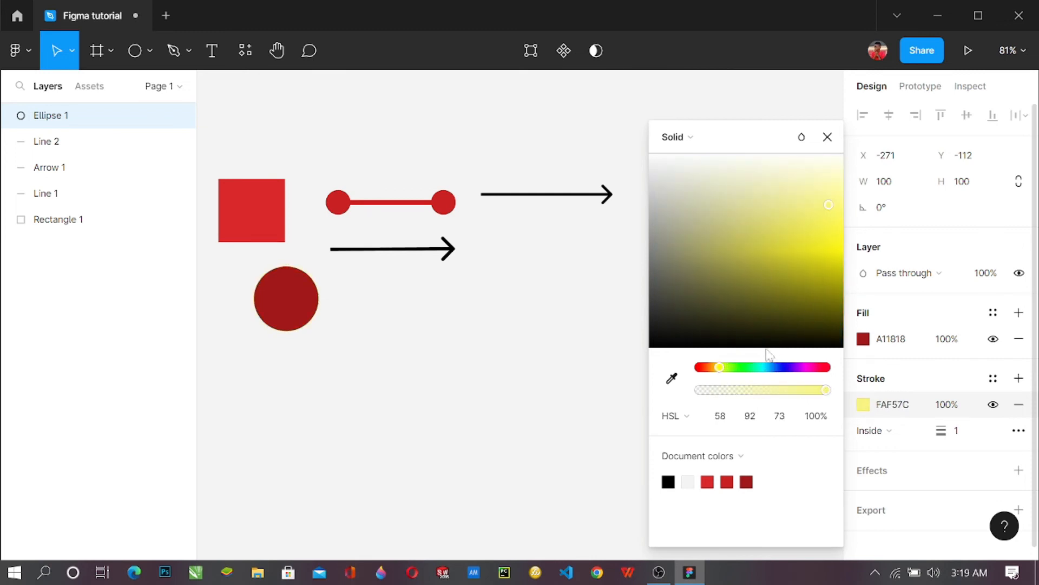
pyautogui.moveTo(719, 373); pyautogui.dragTo(720, 368)
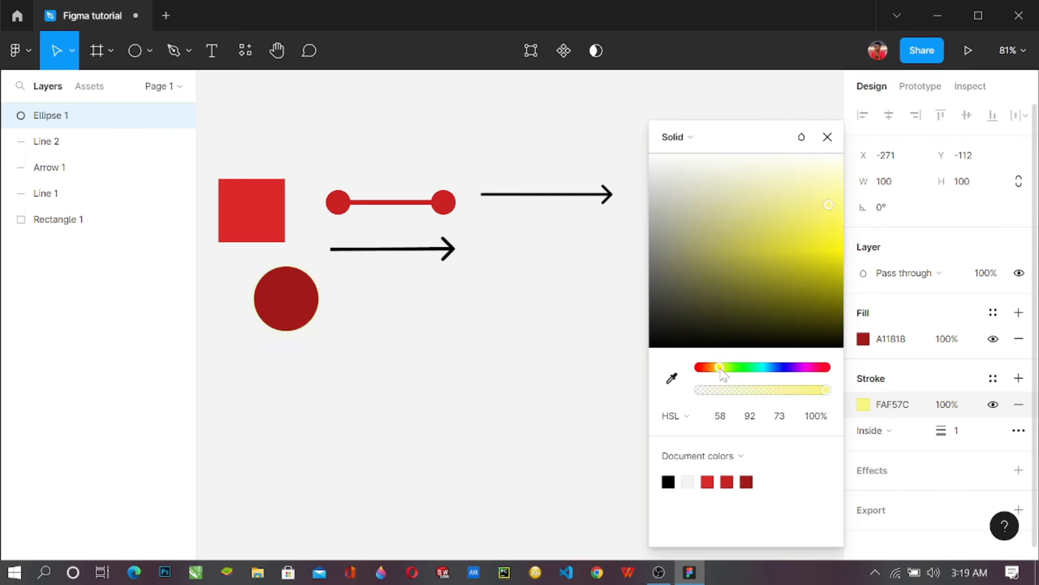
pyautogui.click(820, 140)
# - Increase the thickness of the circle's yellow stroke to 11
pyautogui.click(971, 432)
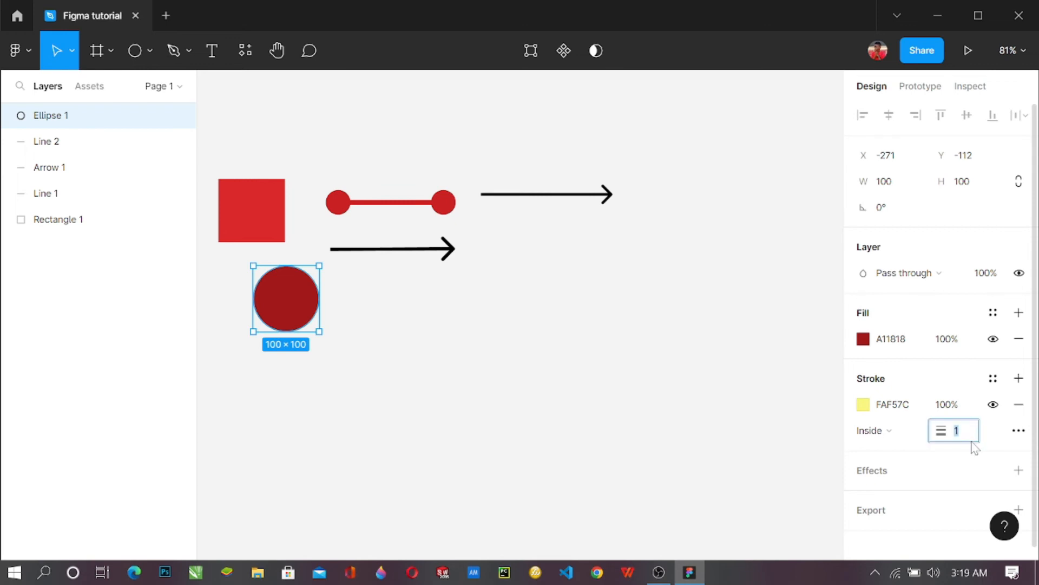
pyautogui.press('Up')
pyautogui.press('Up')
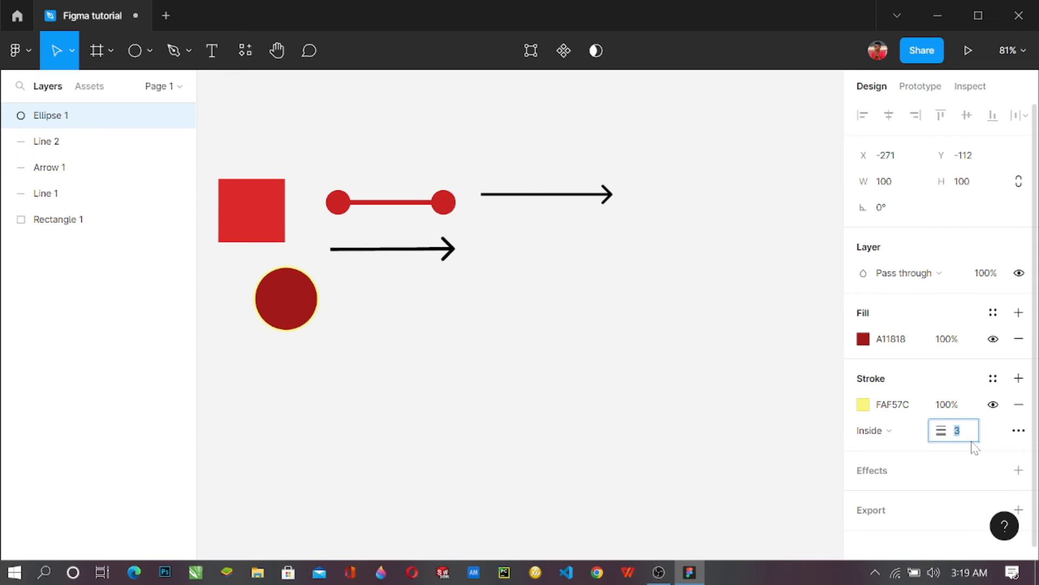
pyautogui.press('Up')
pyautogui.press('Up')
pyautogui.press('Up')
pyautogui.press('Up')
pyautogui.press('Up')
pyautogui.press('Up')
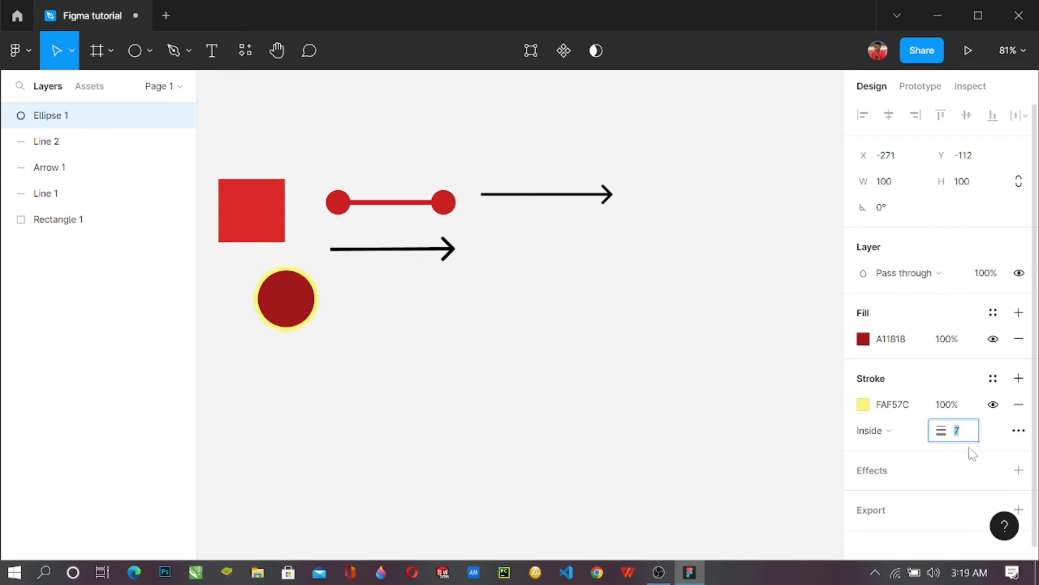
pyautogui.press('Up')
pyautogui.press('Up')
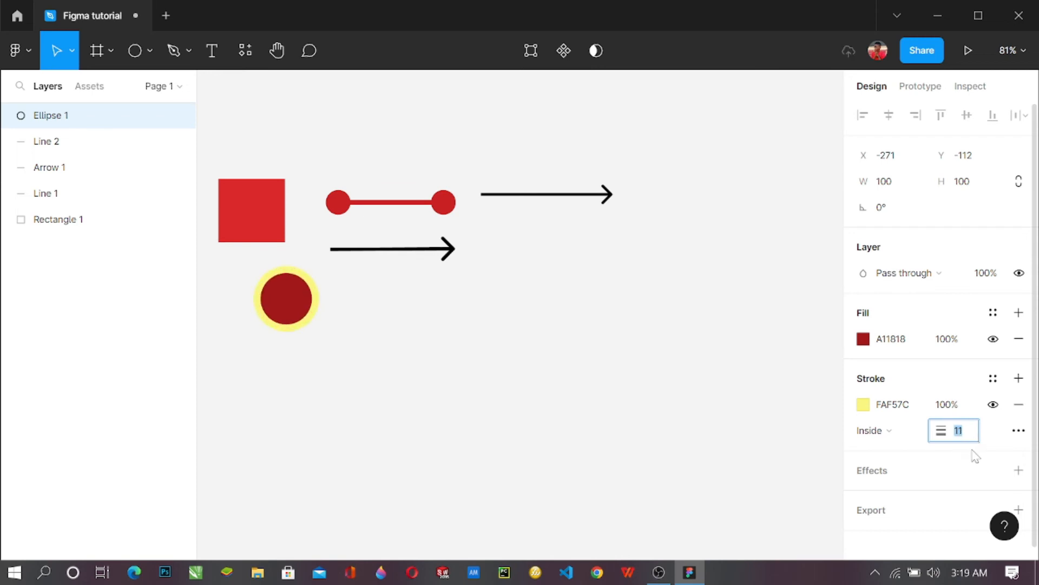
pyautogui.press('Return')
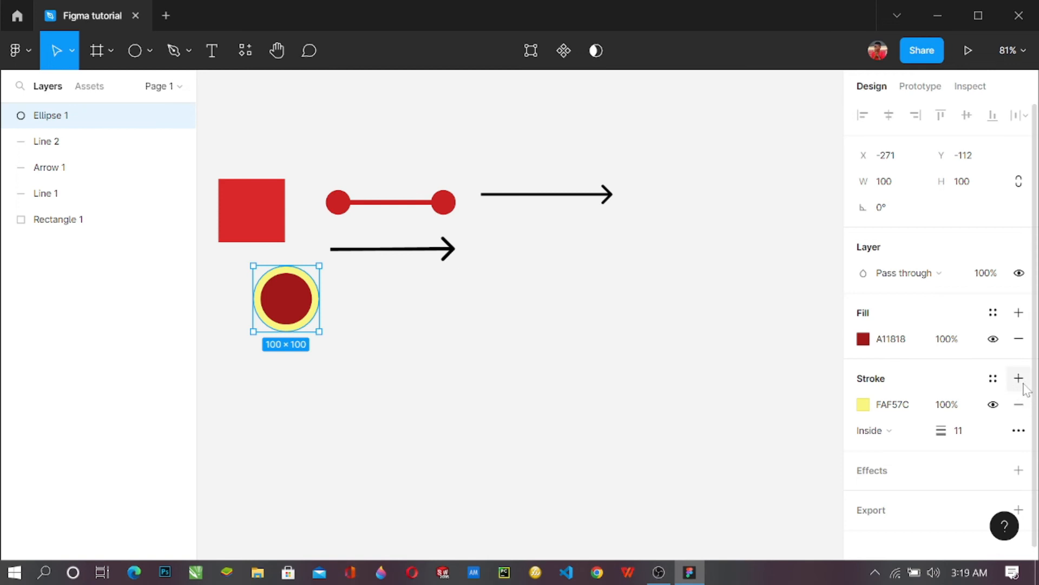
# - Add five extra strokes to the circle on top of its yellow stroke
pyautogui.click(1019, 379)
pyautogui.click(1019, 378)
pyautogui.click(1019, 379)
pyautogui.click(1019, 378)
pyautogui.click(1019, 378)
# - Remove every stroke from the circle, including the yellow one, leaving only its fill
pyautogui.click(1020, 406)
pyautogui.click(1020, 406)
pyautogui.click(1020, 406)
pyautogui.click(1020, 406)
pyautogui.click(1020, 406)
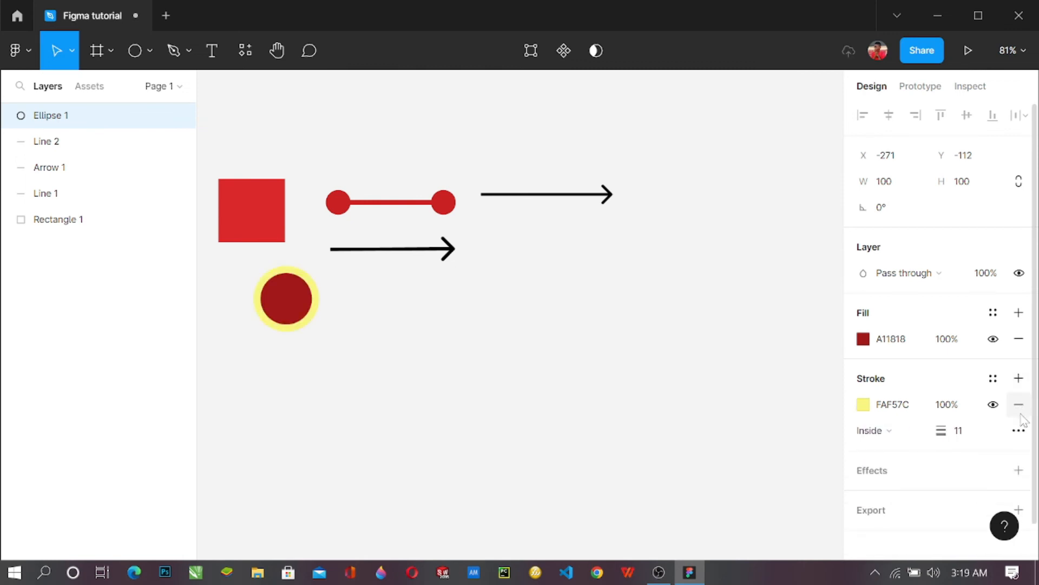
pyautogui.click(1020, 406)
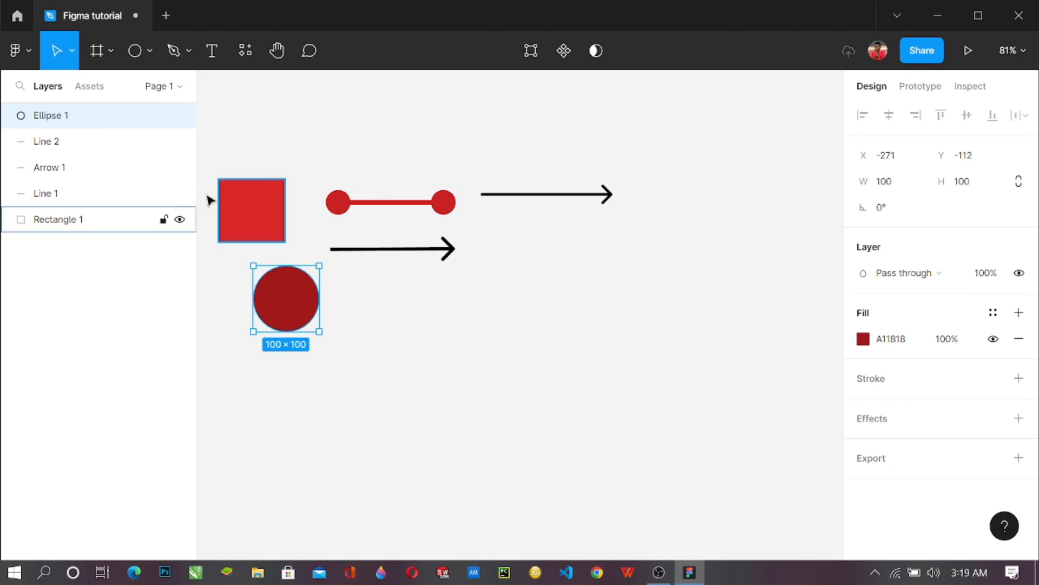
# - Place a 100 × 100 triangle to the right of the circle with the Polygon tool
pyautogui.click(146, 51)
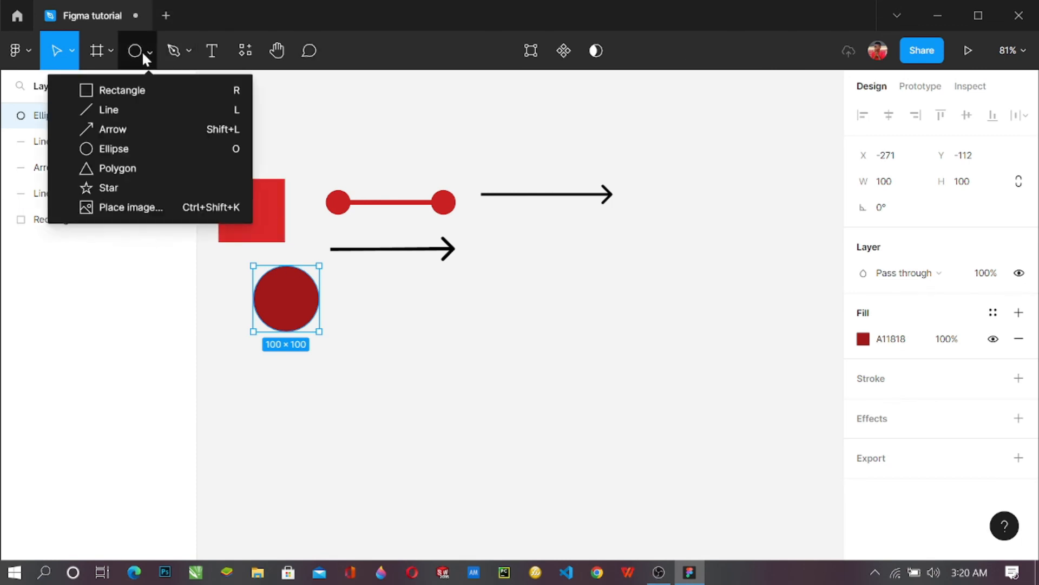
pyautogui.click(154, 172)
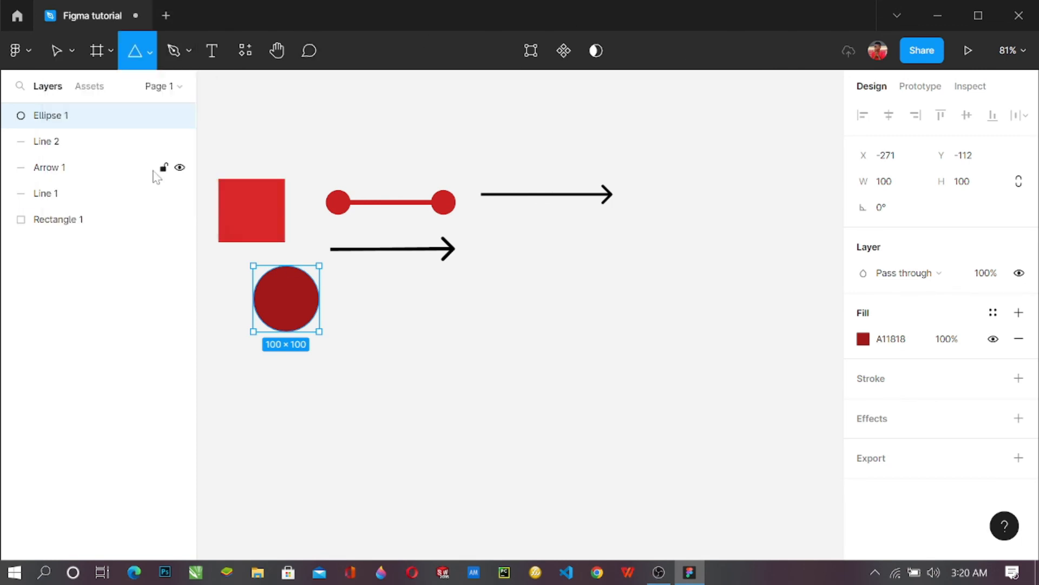
pyautogui.click(392, 297)
pyautogui.moveTo(393, 308); pyautogui.dragTo(402, 322)
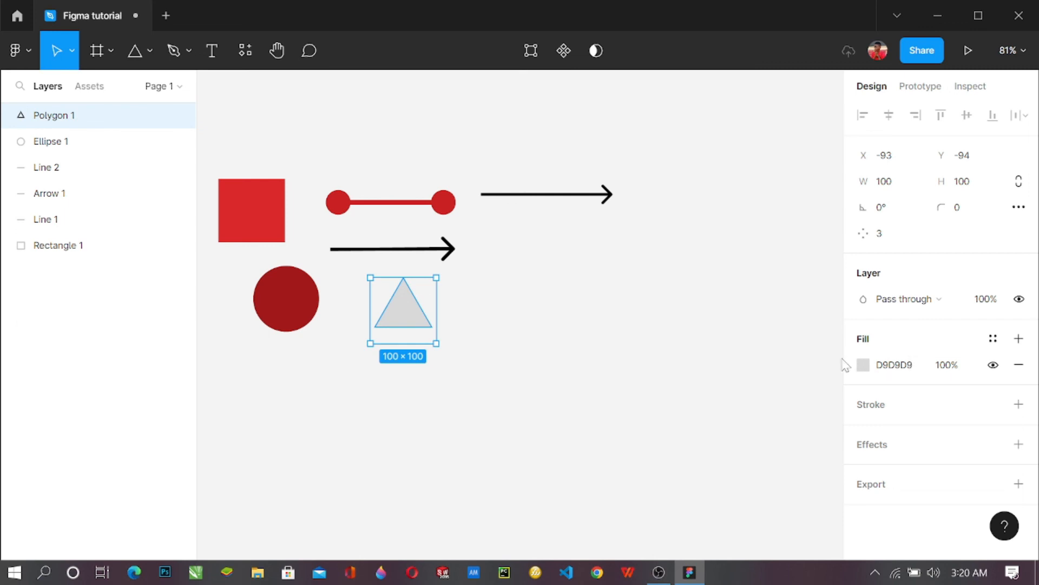
# - Change the triangle's fill to cyan 1FCDE4 and deselect it
pyautogui.click(863, 365)
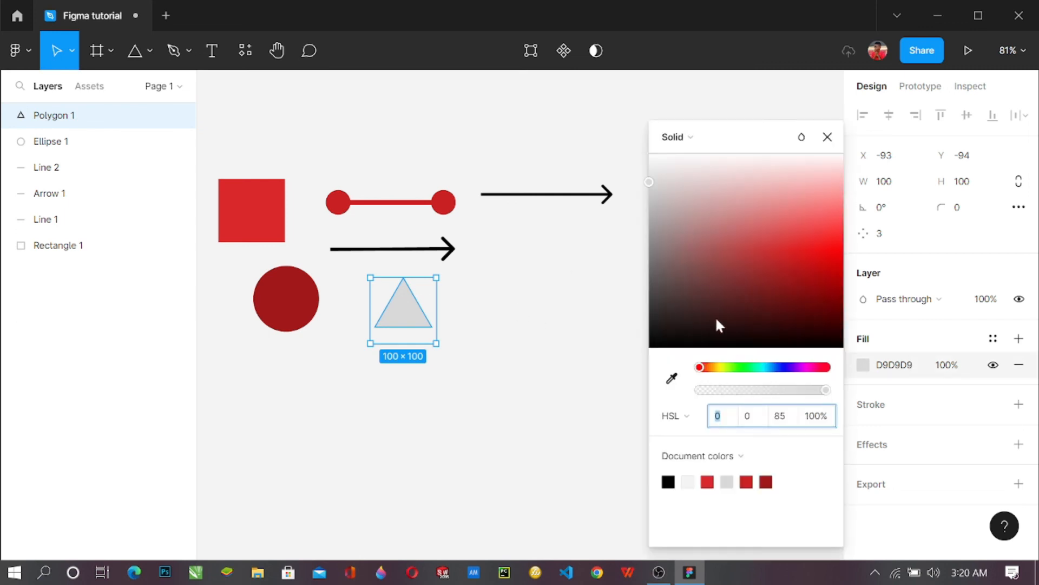
pyautogui.moveTo(742, 369); pyautogui.dragTo(770, 379)
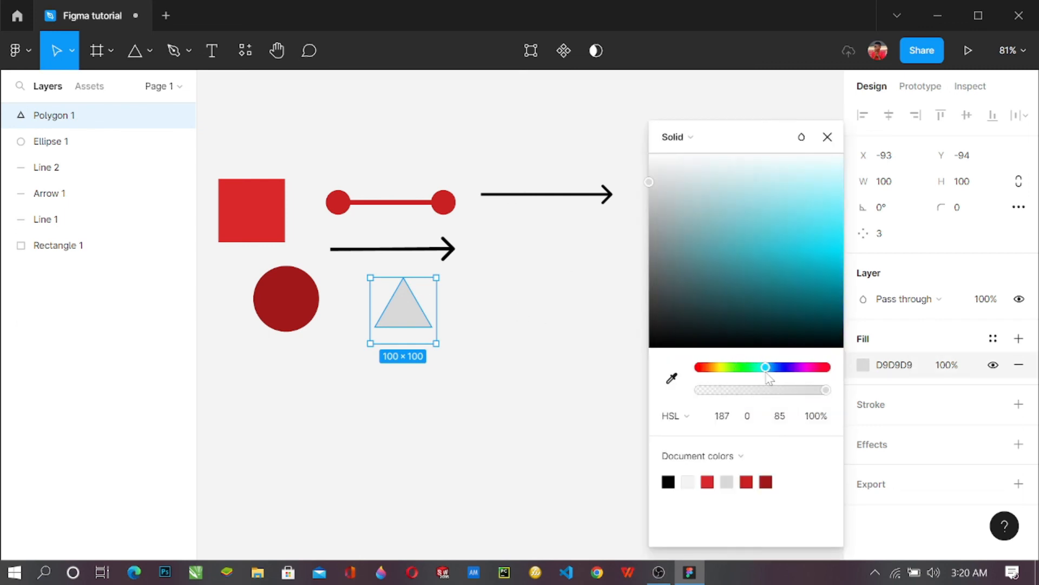
pyautogui.moveTo(790, 287); pyautogui.dragTo(804, 248)
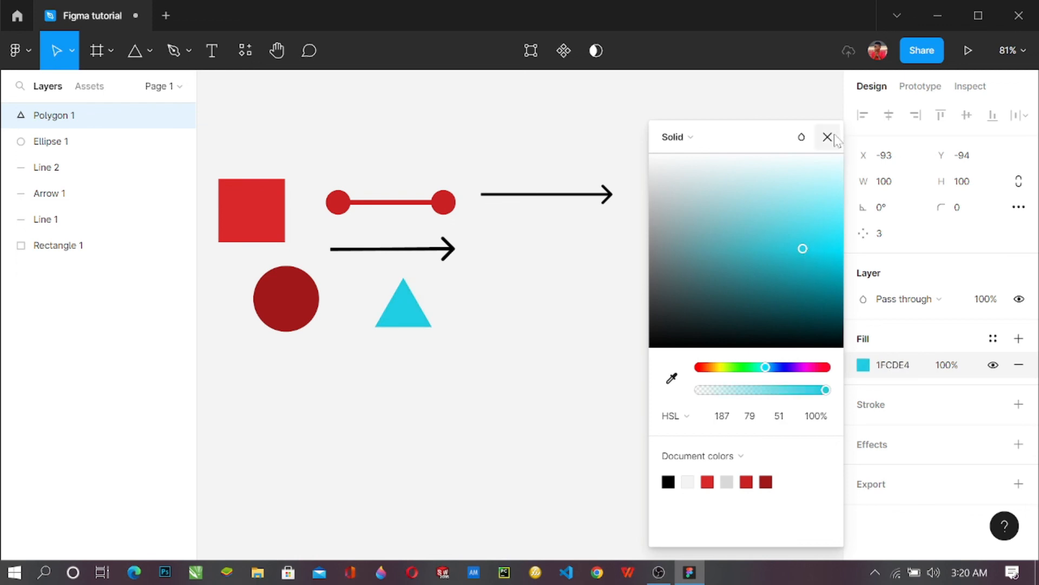
pyautogui.click(827, 136)
pyautogui.click(481, 366)
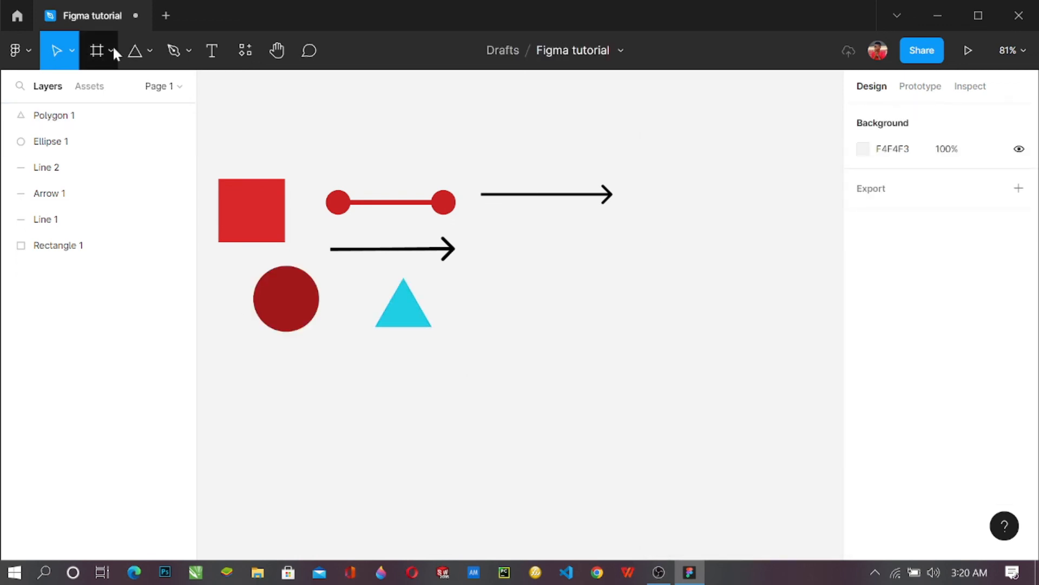
# - Place the orange JPG image db2e760d-807c-4700-b9cd-0a70a787045a from the Downloads folder on the canvas, to the right of the triangle
pyautogui.click(151, 59)
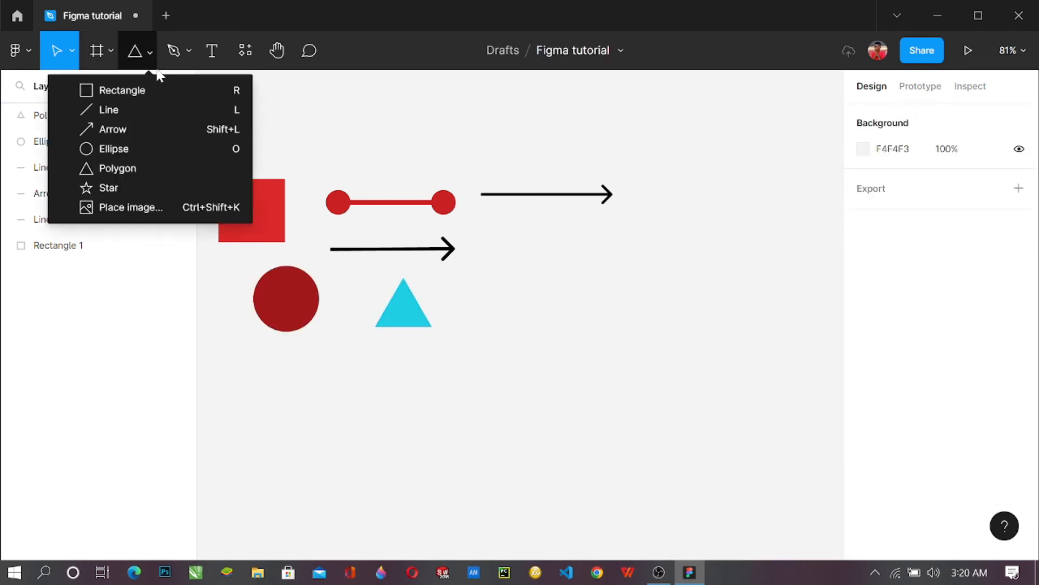
pyautogui.click(162, 208)
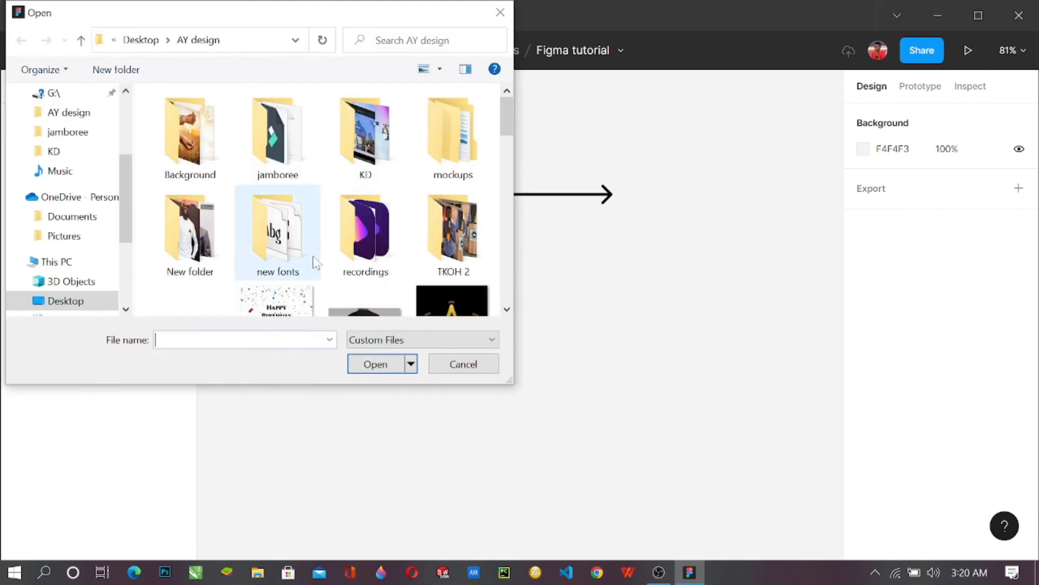
pyautogui.scroll(2, 65, 162)
pyautogui.click(69, 157)
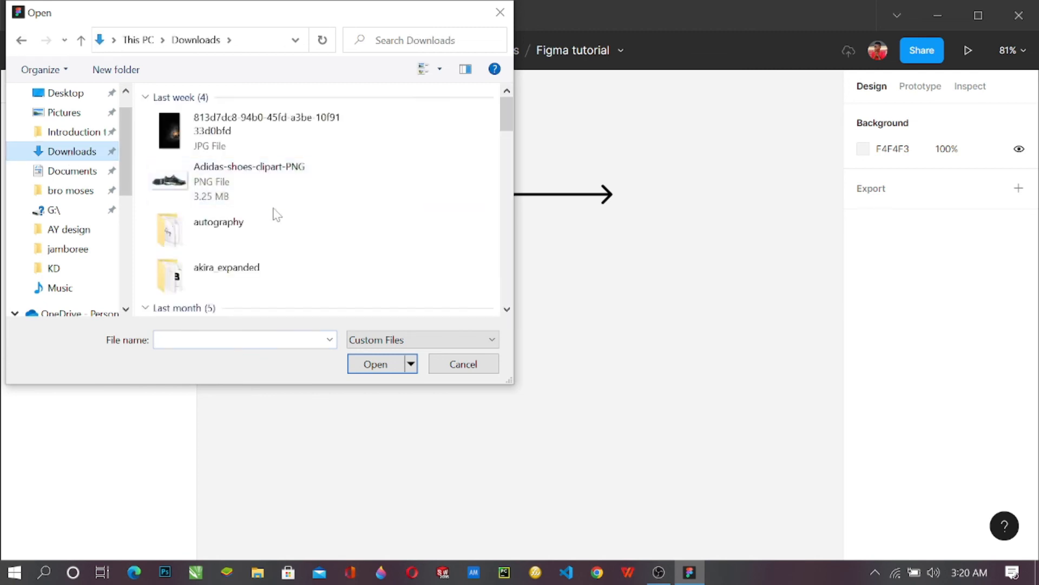
pyautogui.click(263, 195)
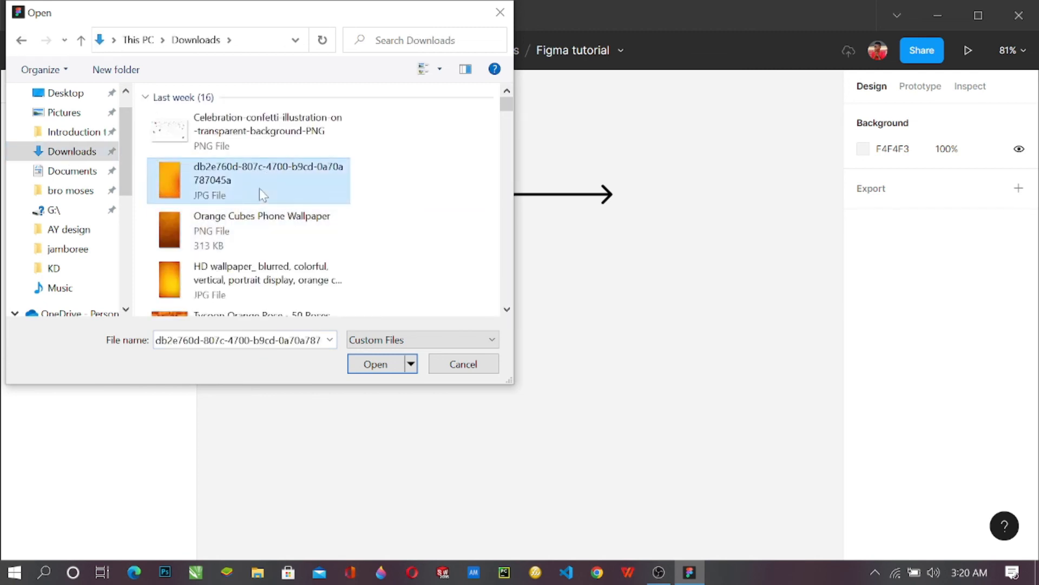
pyautogui.click(375, 364)
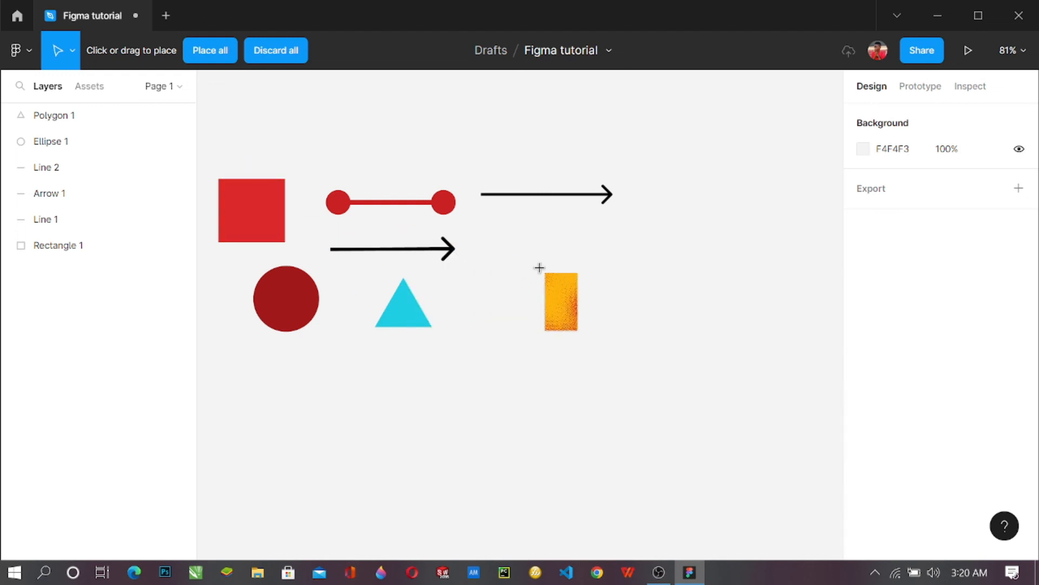
pyautogui.click(543, 272)
# - Shrink the placed image to about 311 × 553 with its lower-right corner fixed, and widen it to about 562
pyautogui.scroll(-6, 604, 313)
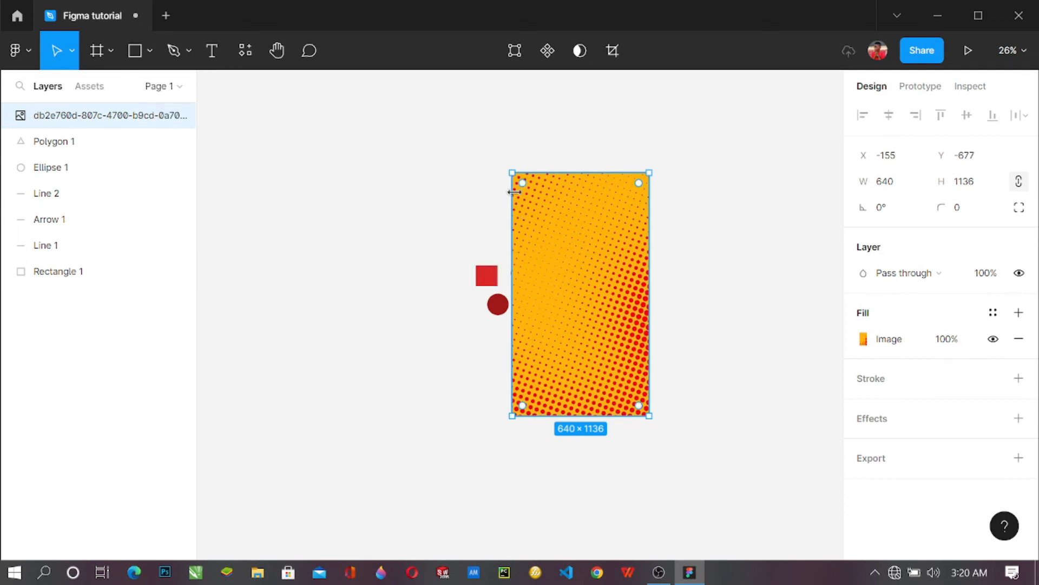
pyautogui.moveTo(511, 172); pyautogui.dragTo(583, 297)
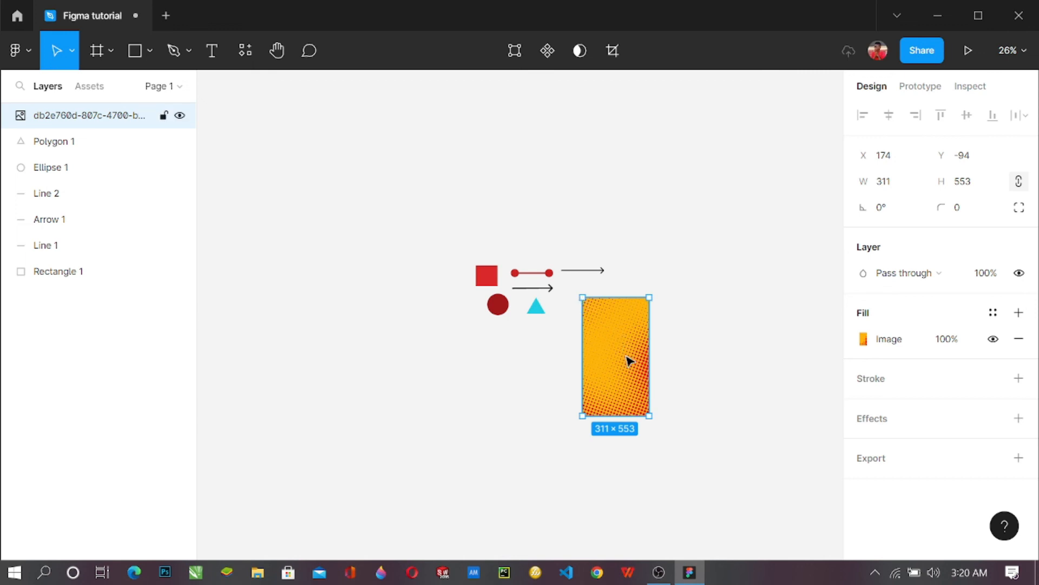
pyautogui.moveTo(648, 399); pyautogui.dragTo(702, 392)
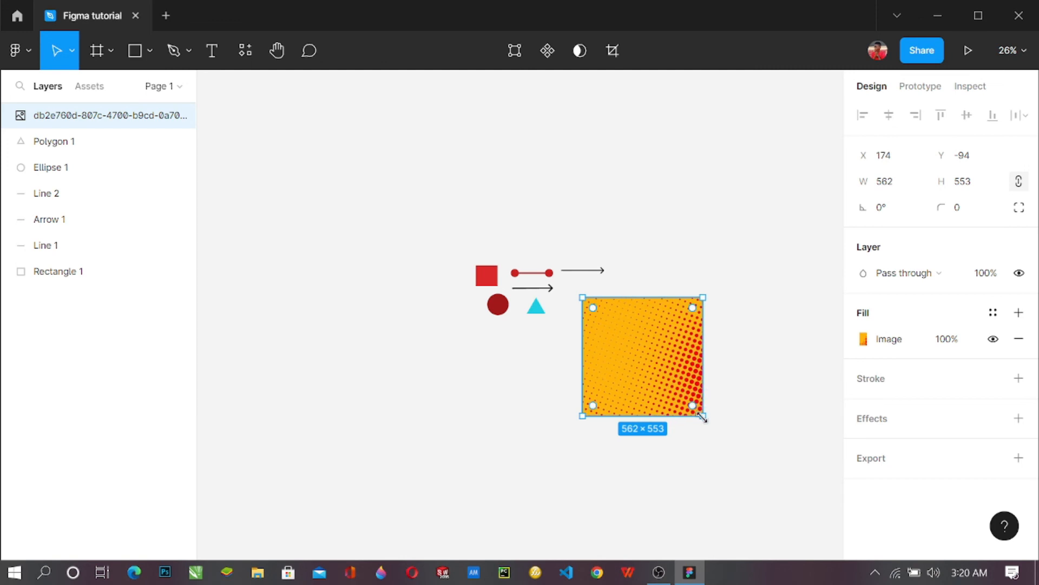
# - Enlarge the image proportionally with the Scale tool to about 649 × 639, keeping its upper-left corner fixed
pyautogui.press('k')
pyautogui.moveTo(710, 425)
pyautogui.mouseDown()
pyautogui.moveTo(757, 464)
pyautogui.moveTo(691, 390)
pyautogui.moveTo(721, 425)
pyautogui.mouseUp()
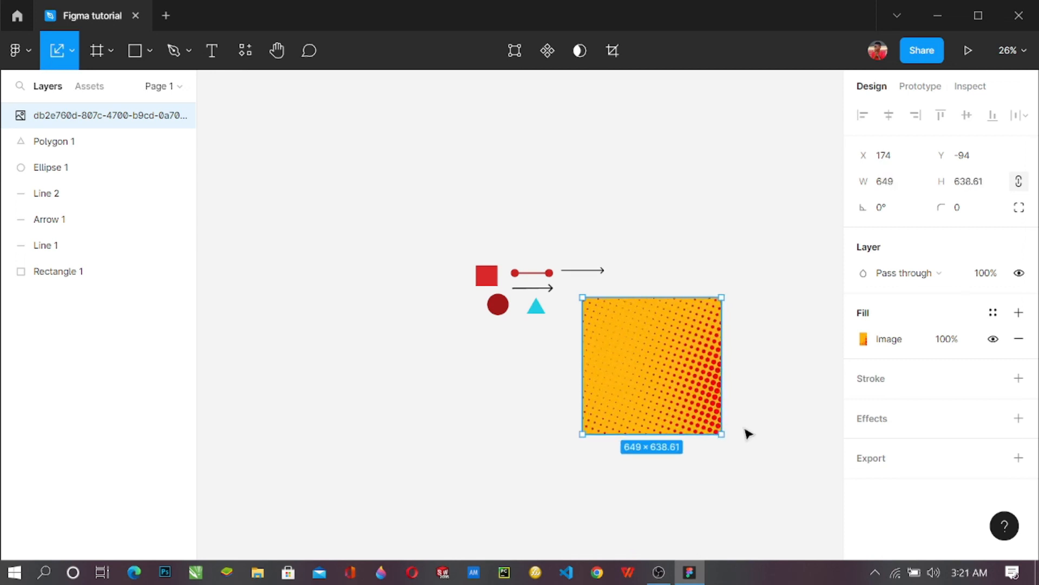